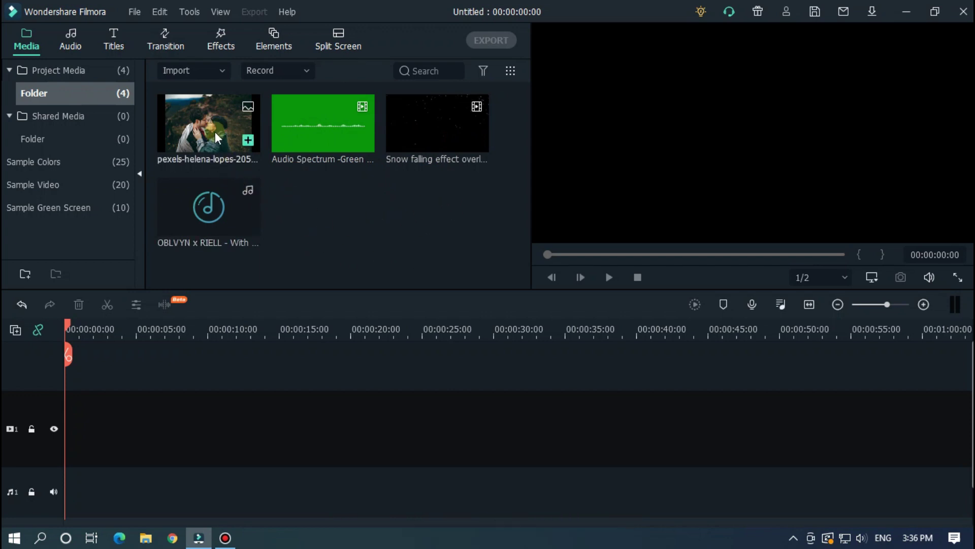
# - Place the couple photo on video track 1 and apply Crop to Fit
pyautogui.moveTo(215, 132); pyautogui.dragTo(54, 410)
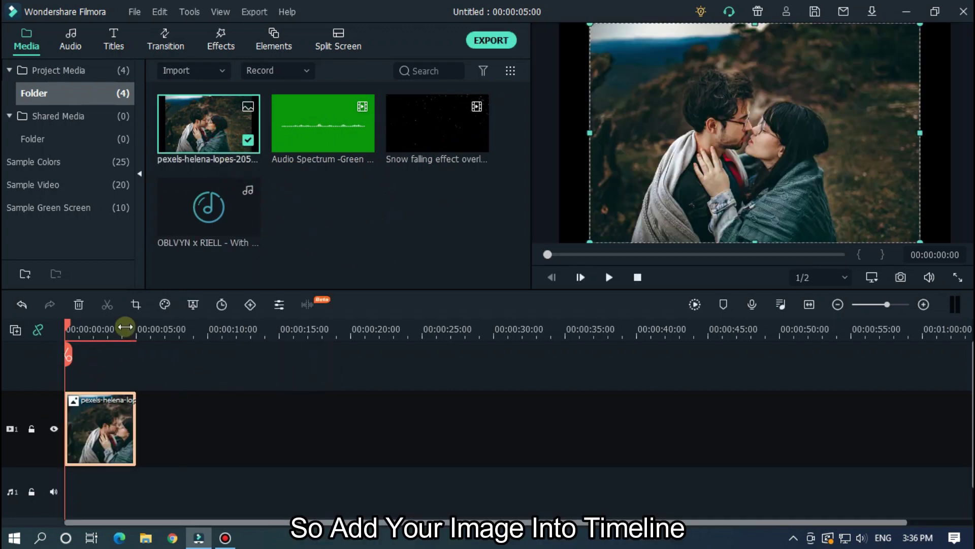
pyautogui.moveTo(125, 327); pyautogui.dragTo(684, 323)
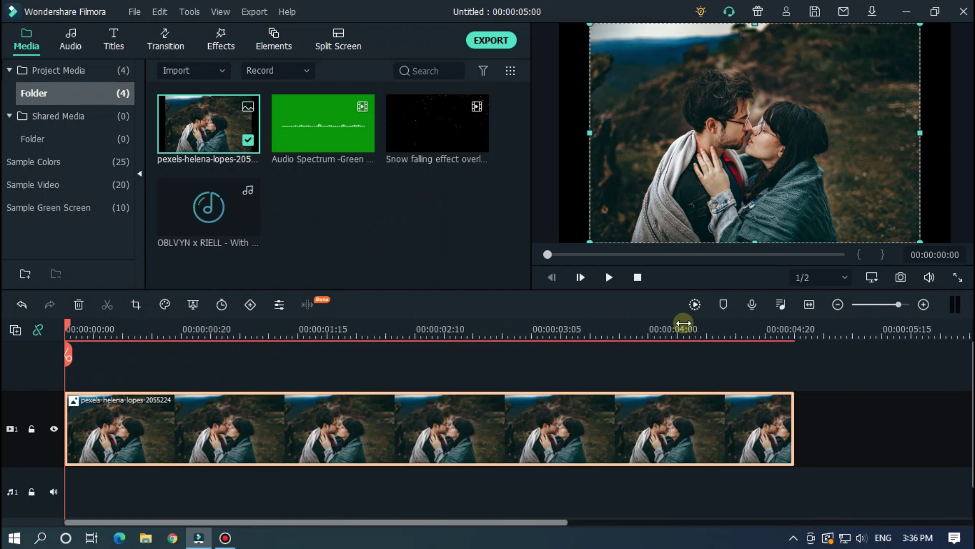
pyautogui.rightClick(341, 426)
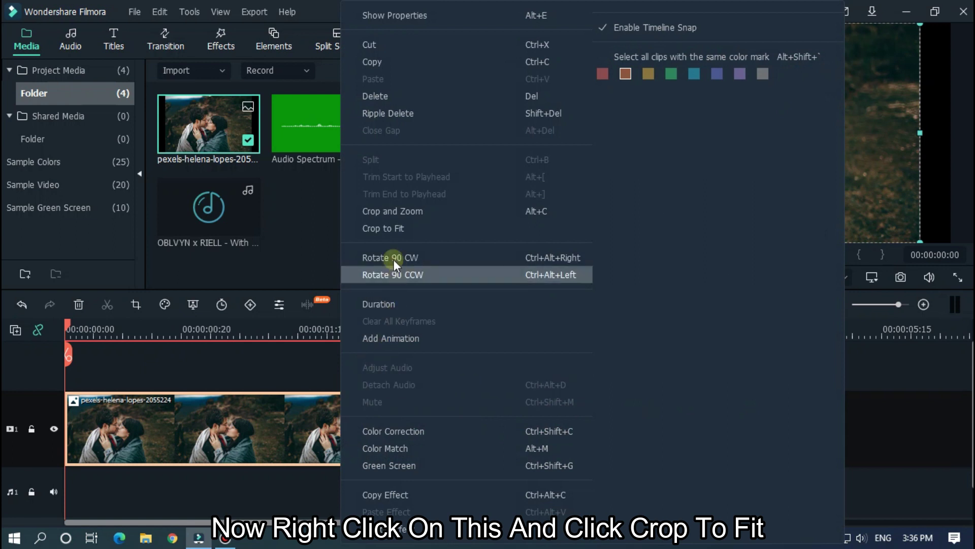
pyautogui.click(434, 227)
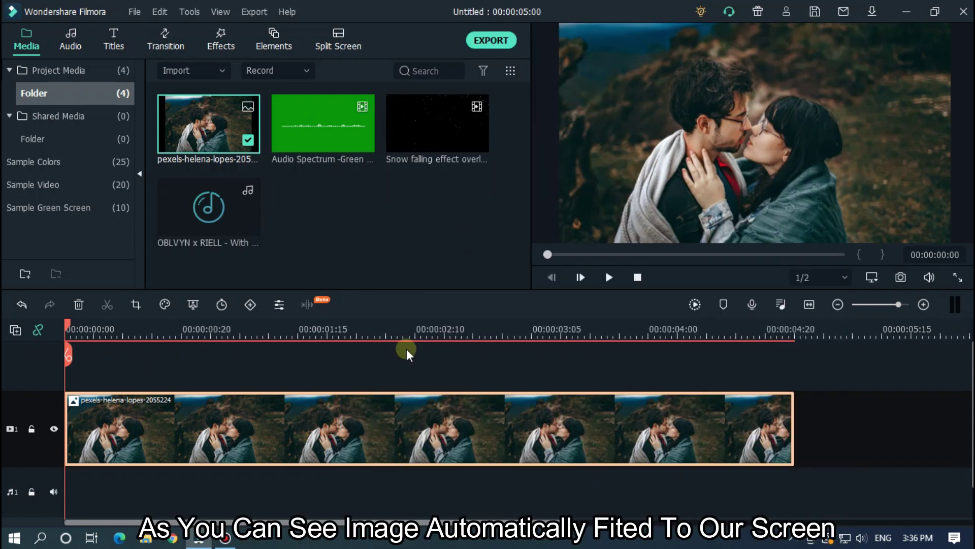
# - In Crop and Zoom, move the 1920x1080 crop frame lower on the photo and confirm
pyautogui.click(135, 305)
pyautogui.moveTo(518, 231); pyautogui.dragTo(521, 256)
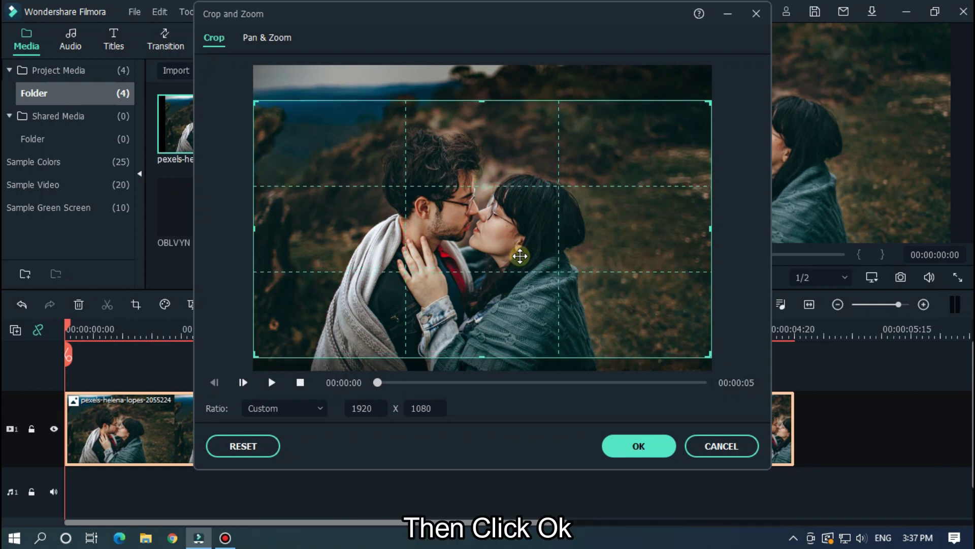
pyautogui.click(630, 443)
pyautogui.click(881, 410)
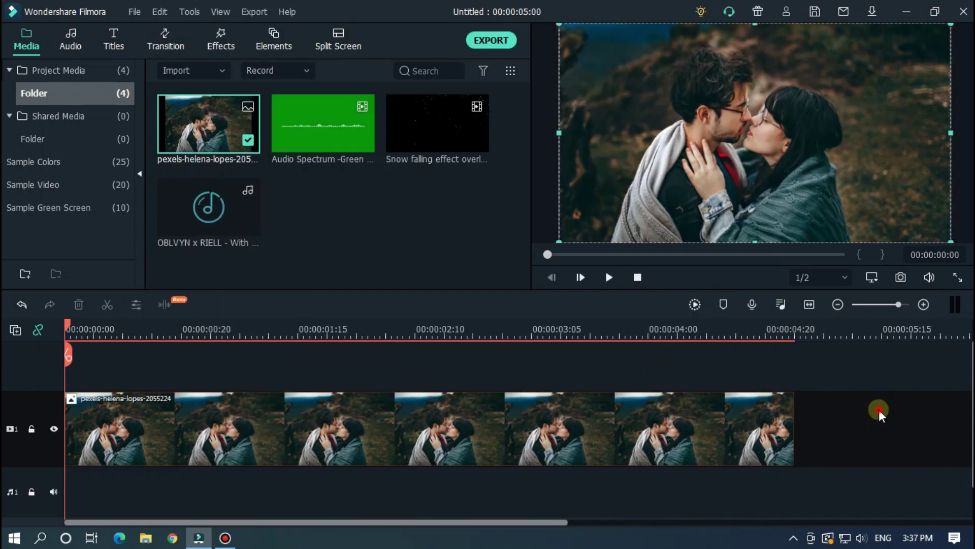
# - Copy the photo clip and add a second video track
pyautogui.click(510, 417)
pyautogui.rightClick(510, 417)
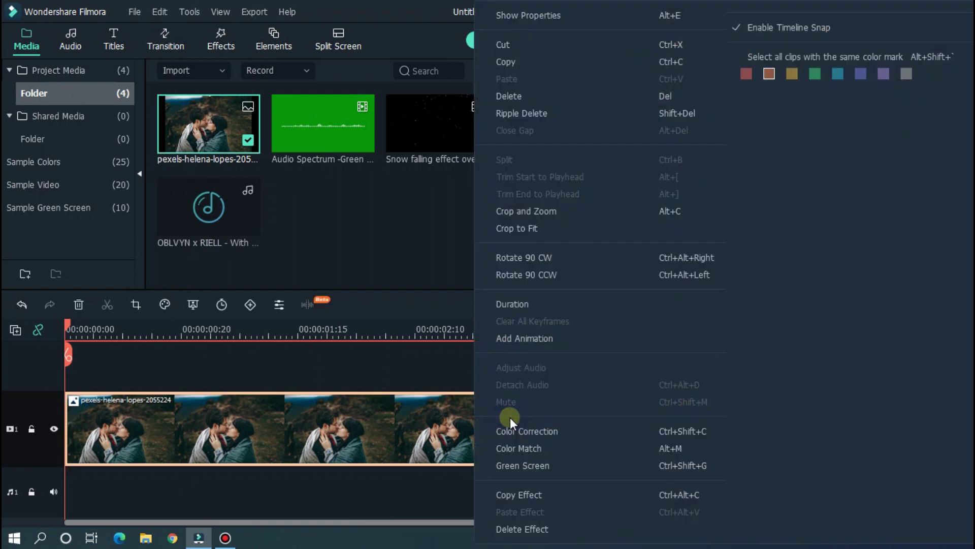
pyautogui.click(507, 65)
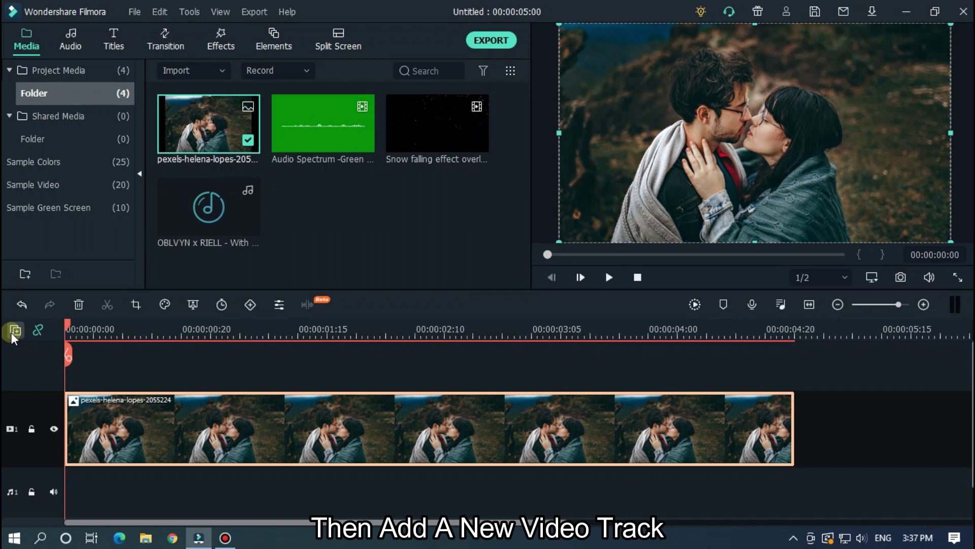
pyautogui.click(16, 330)
pyautogui.click(56, 347)
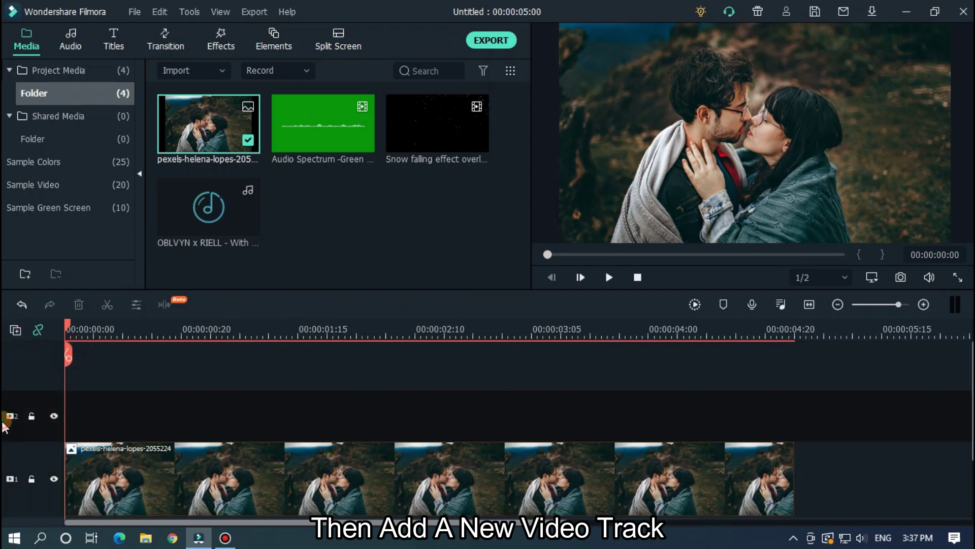
# - Paste the photo copy onto track 2 and hide that track
pyautogui.rightClick(175, 403)
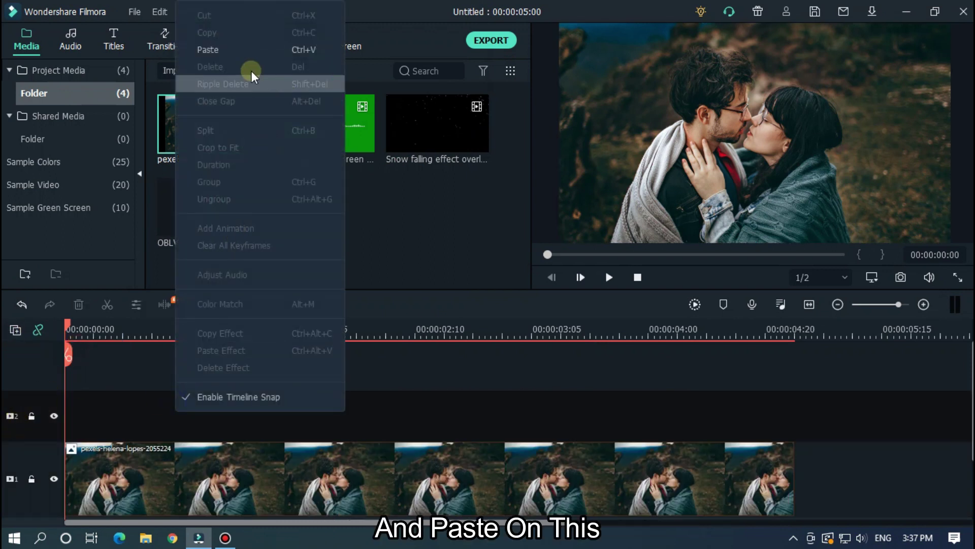
pyautogui.click(221, 50)
pyautogui.click(845, 407)
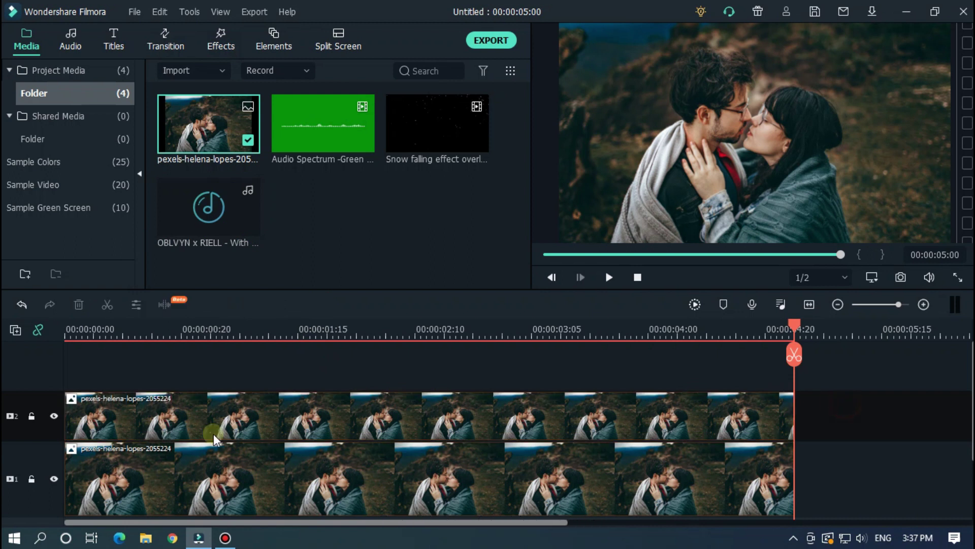
pyautogui.click(54, 417)
pyautogui.scroll(-1, 627, 392)
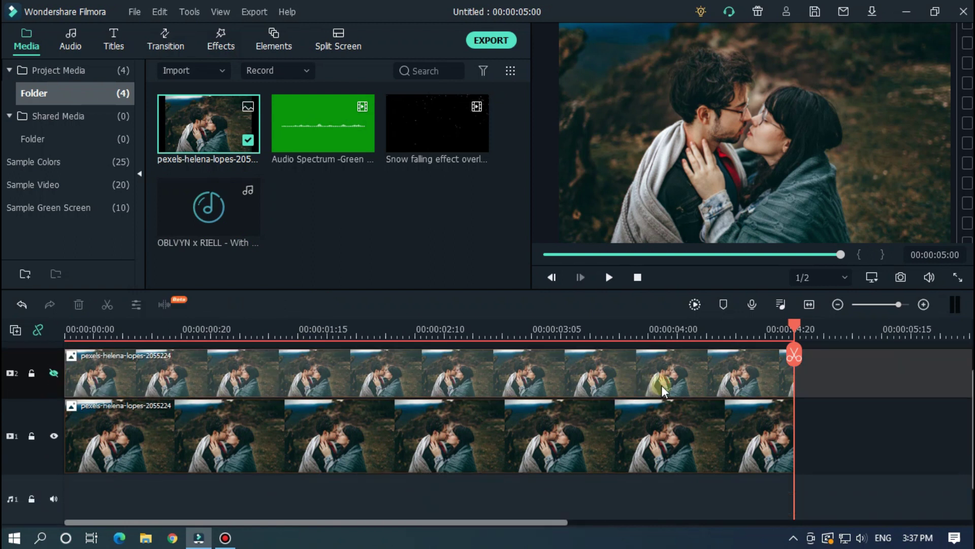
# - Set the first-track photo's compositing opacity to 70%
pyautogui.click(470, 257)
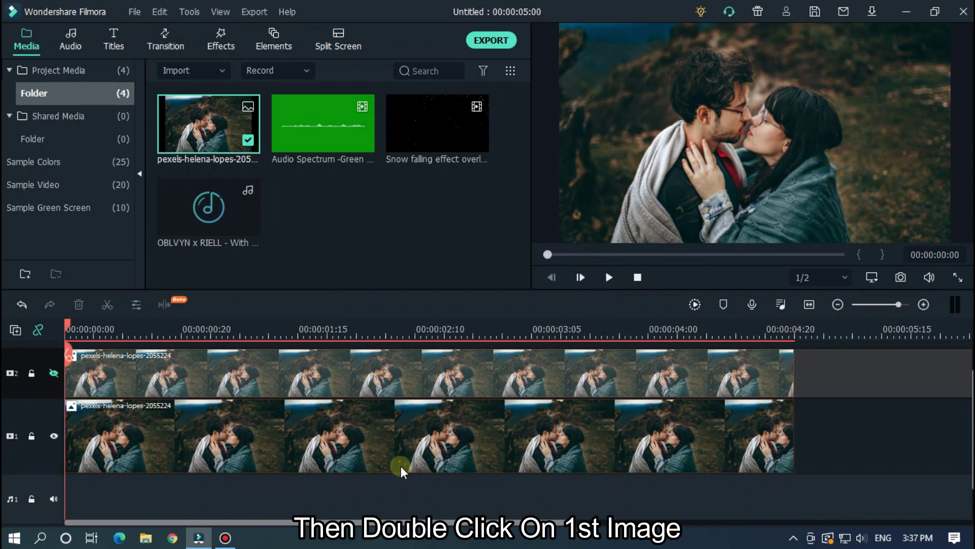
pyautogui.doubleClick(404, 440)
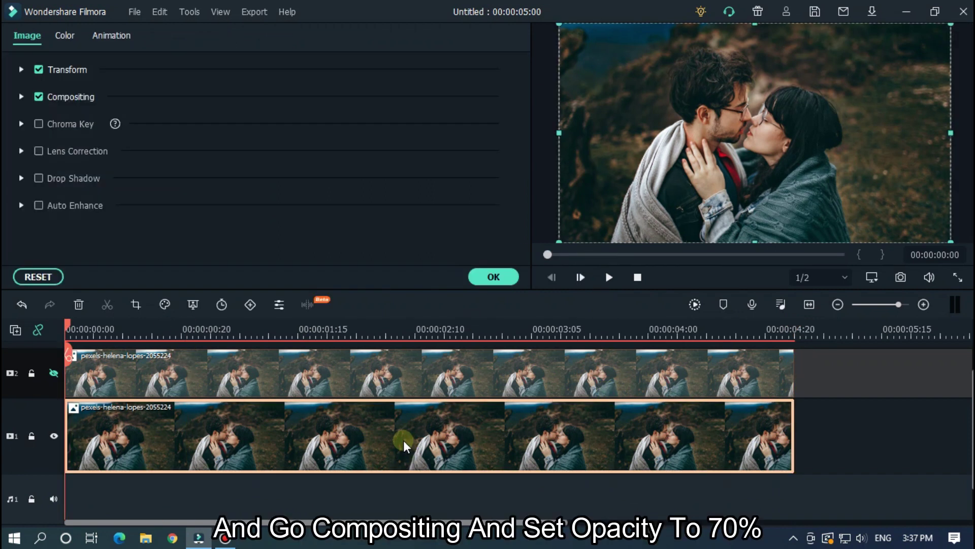
pyautogui.click(19, 97)
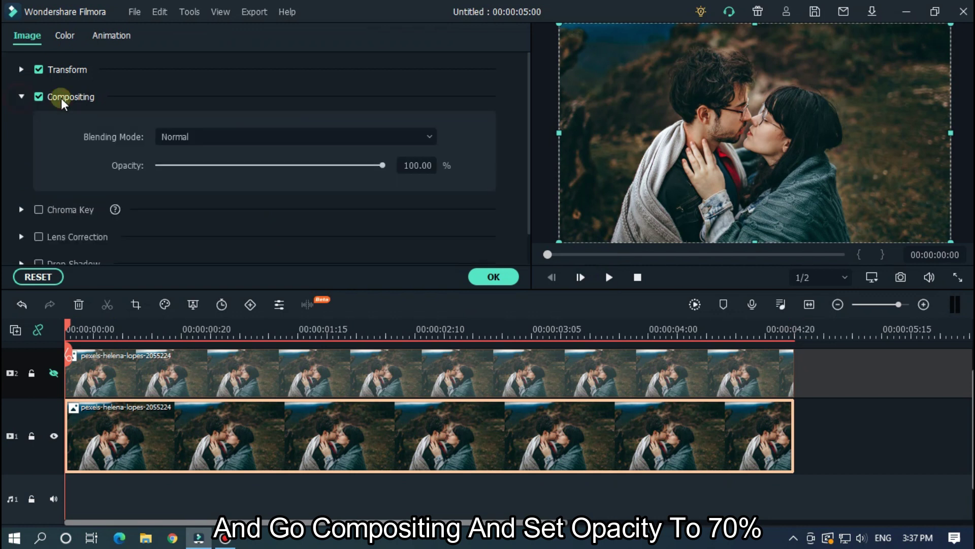
pyautogui.click(418, 166)
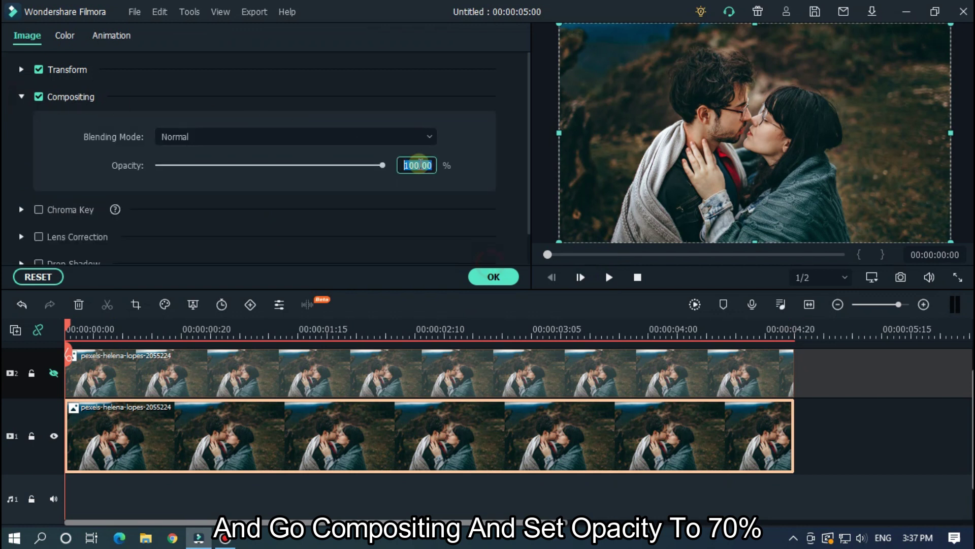
pyautogui.press('Return')
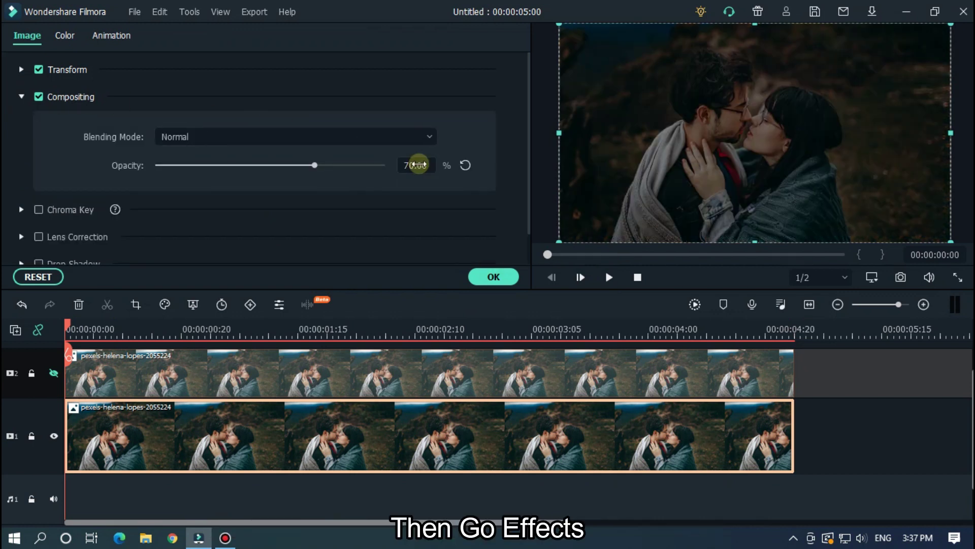
pyautogui.click(493, 276)
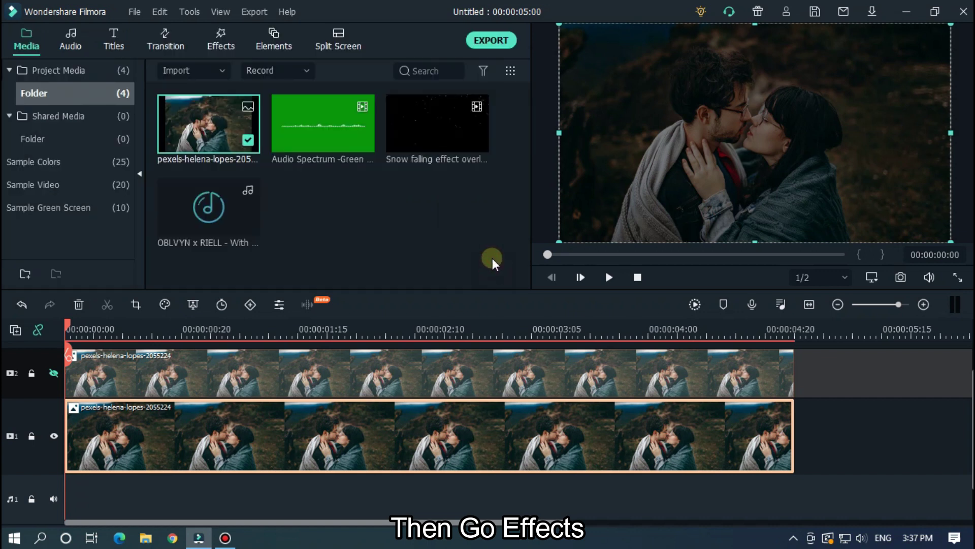
# - Apply the Square Blur effect to the first-track photo with size 2
pyautogui.click(230, 41)
pyautogui.click(454, 63)
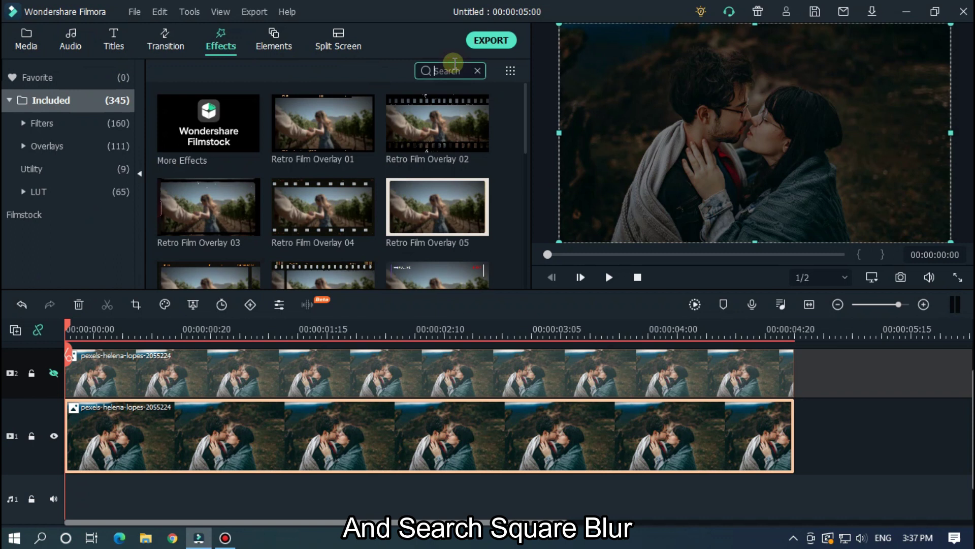
pyautogui.write('sq')
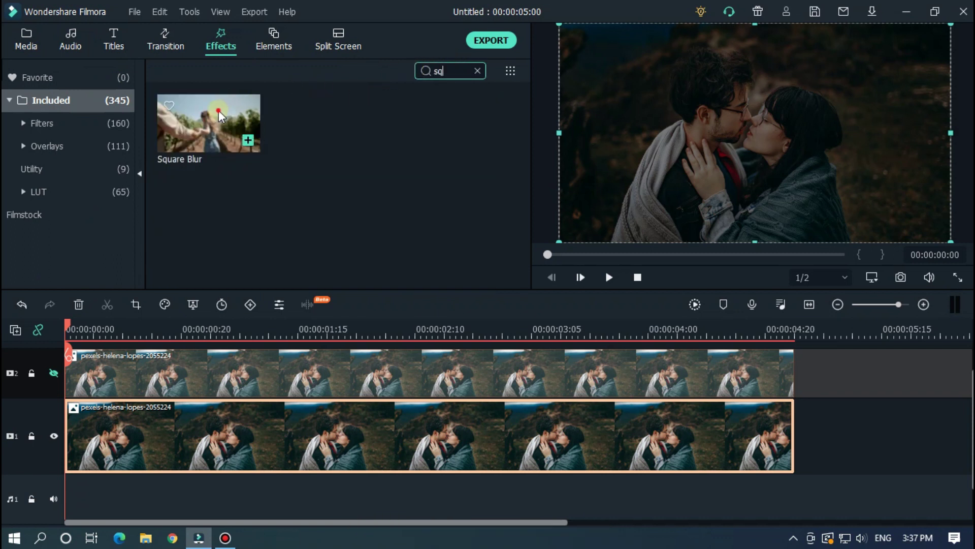
pyautogui.moveTo(219, 110); pyautogui.dragTo(186, 426)
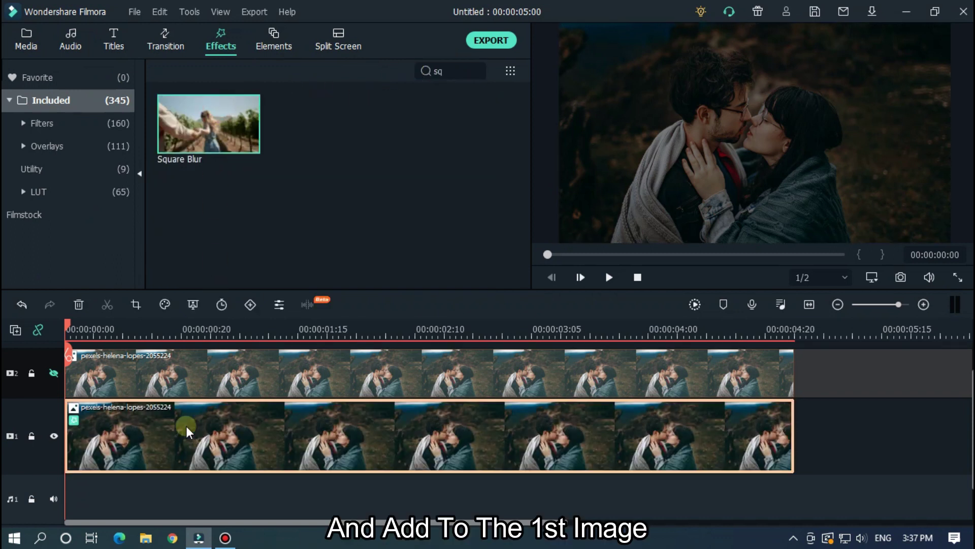
pyautogui.doubleClick(275, 431)
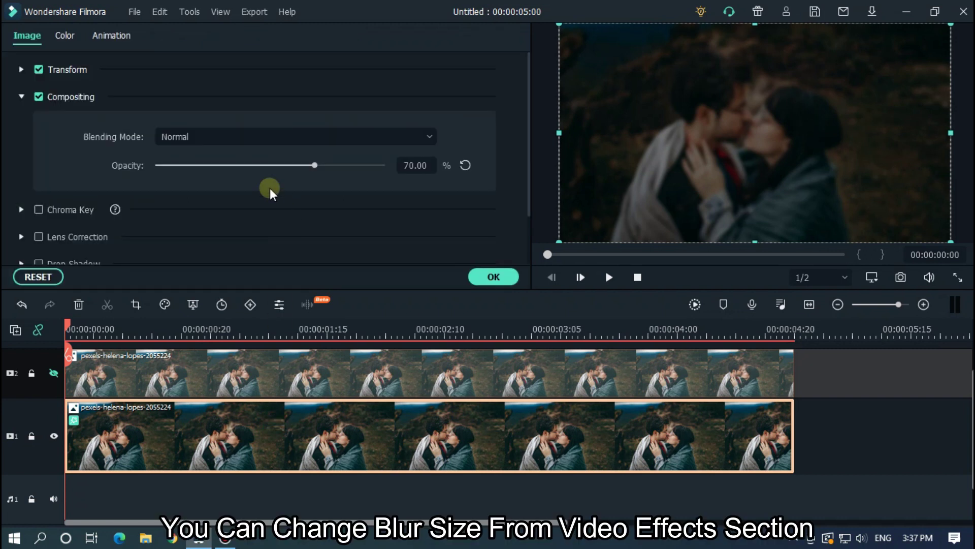
pyautogui.scroll(-2, 270, 193)
pyautogui.click(21, 256)
pyautogui.scroll(-5, 217, 213)
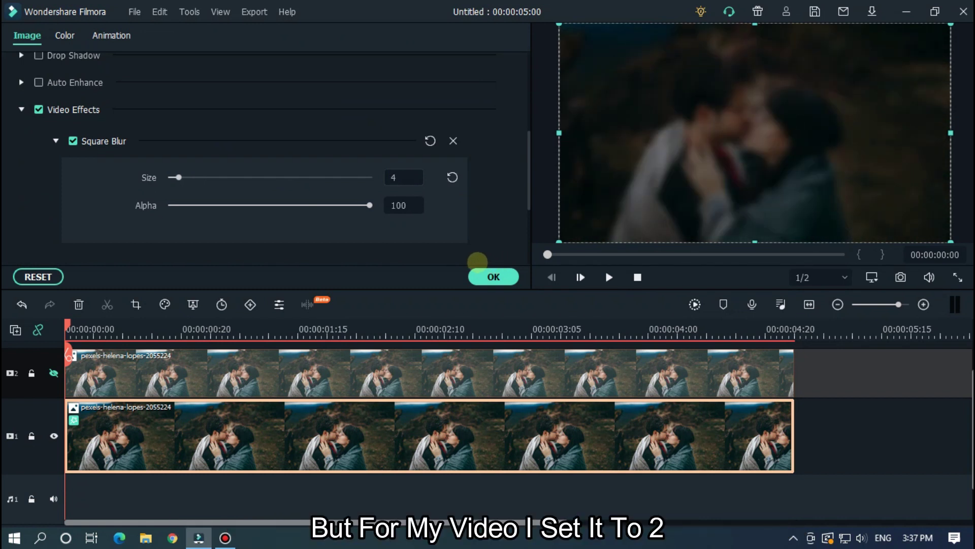
pyautogui.press('Return')
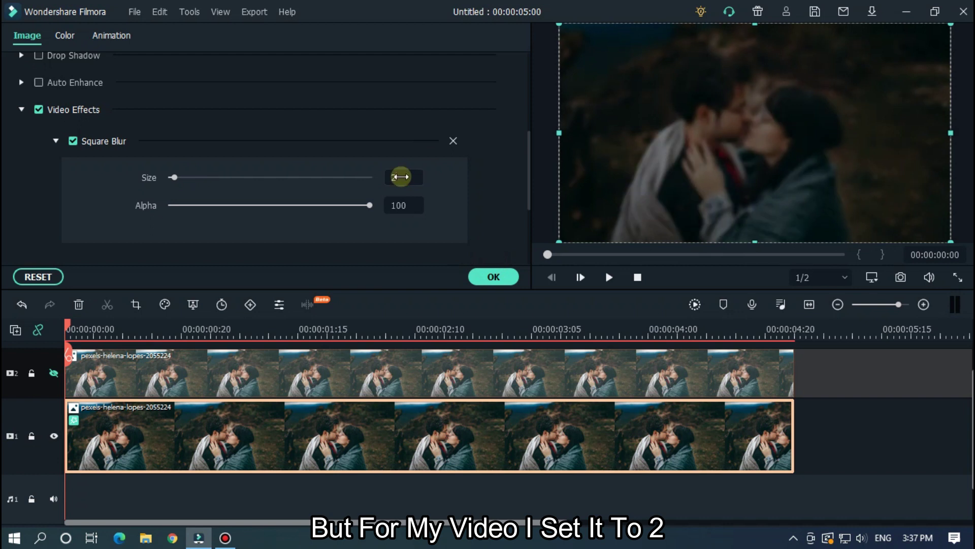
pyautogui.click(908, 460)
pyautogui.click(519, 279)
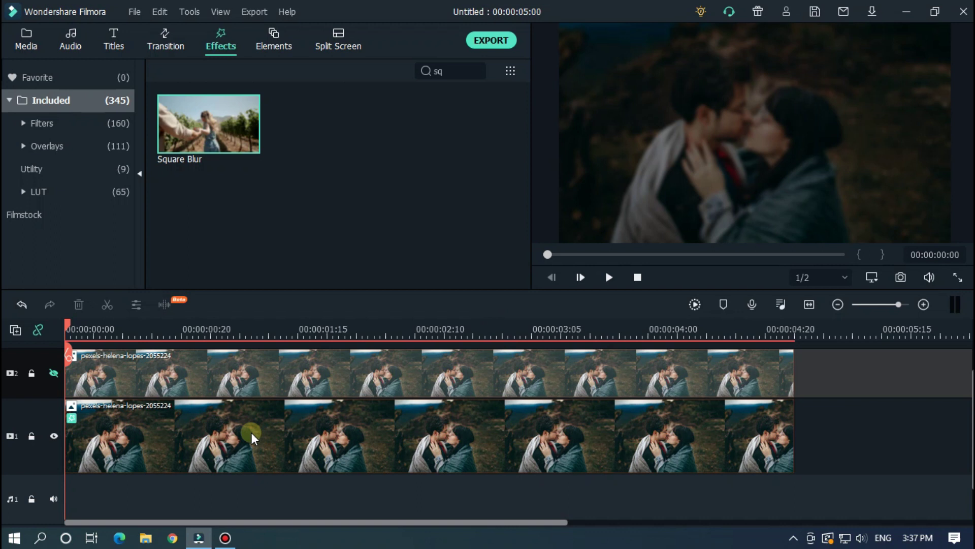
# - Unhide track 2 and scale its photo into a centred inset over the blurred copy
pyautogui.scroll(1, 158, 441)
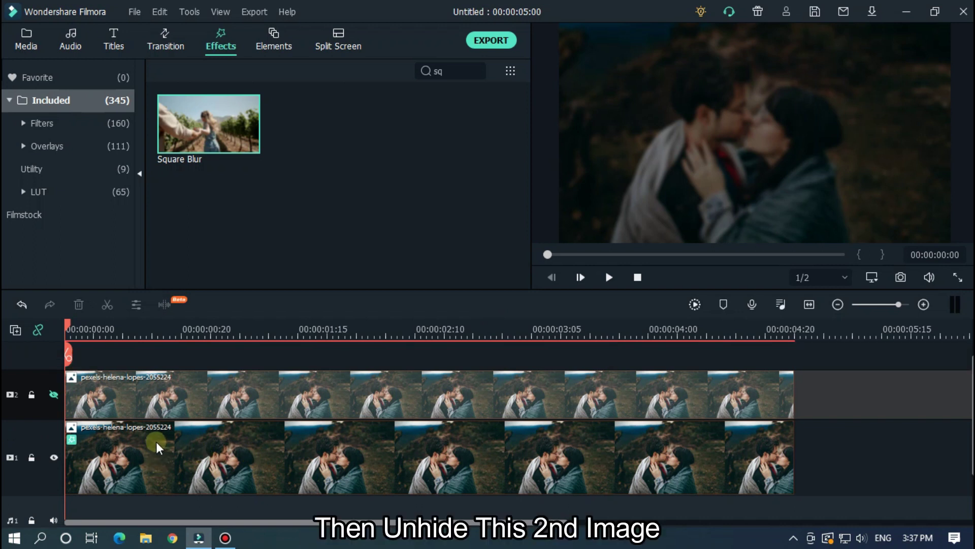
pyautogui.click(52, 391)
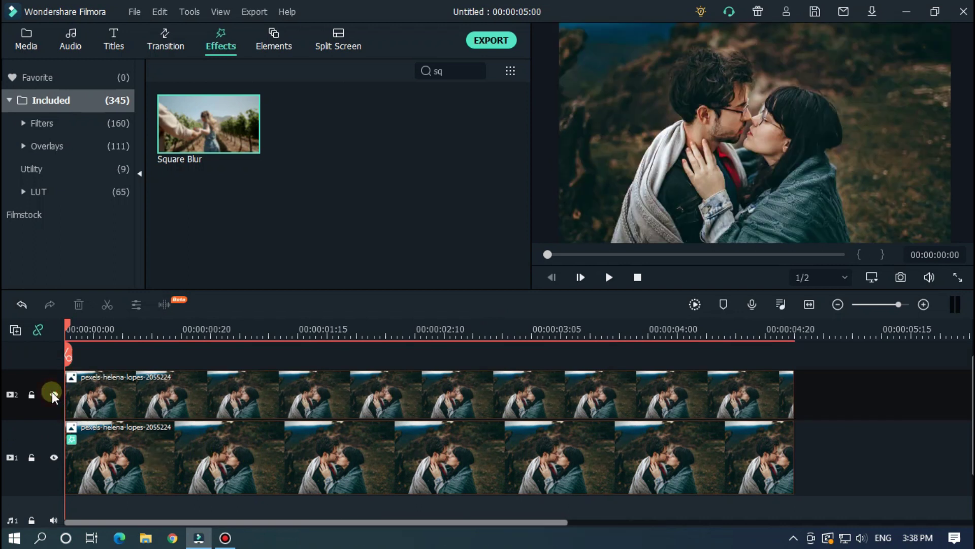
pyautogui.doubleClick(421, 377)
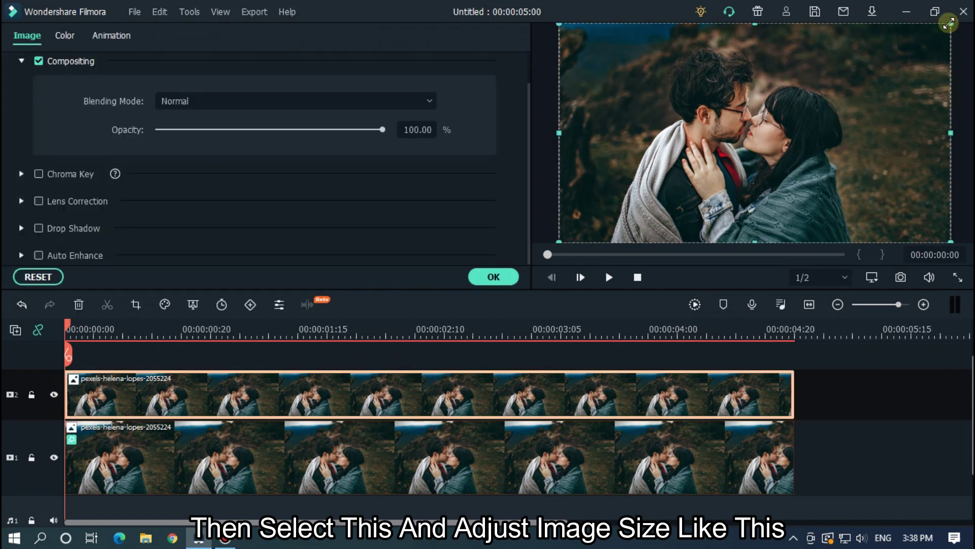
pyautogui.moveTo(948, 23); pyautogui.dragTo(841, 102)
pyautogui.moveTo(741, 151); pyautogui.dragTo(791, 126)
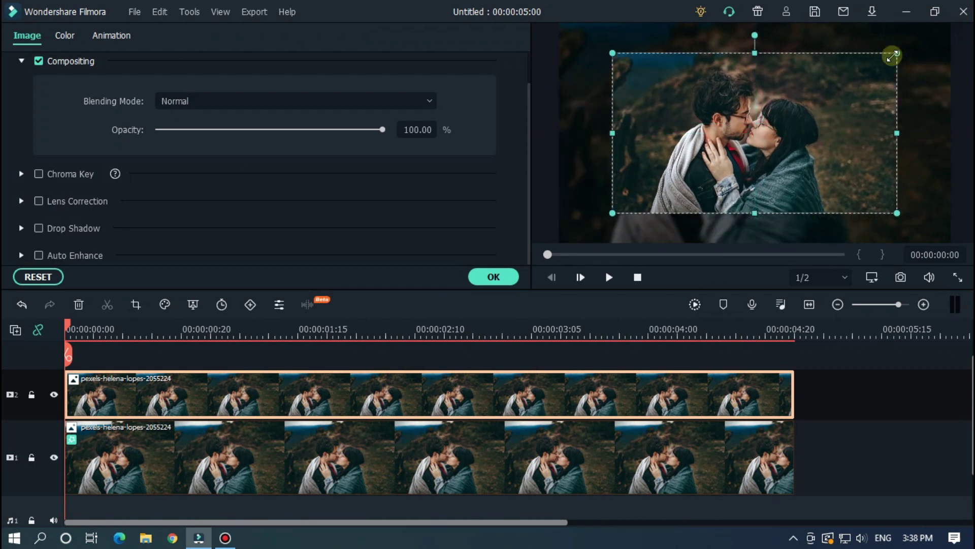
pyautogui.moveTo(886, 59); pyautogui.dragTo(878, 64)
pyautogui.moveTo(752, 113); pyautogui.dragTo(758, 109)
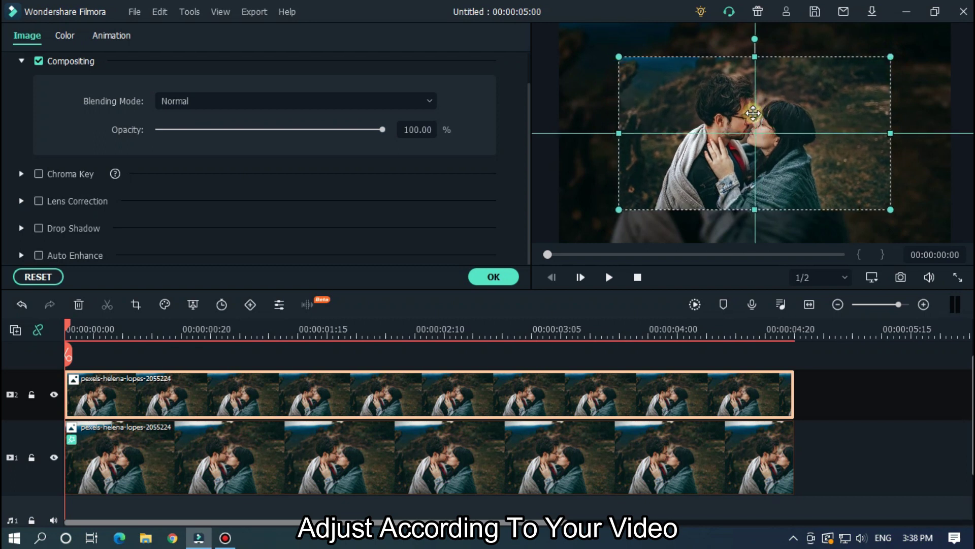
pyautogui.click(923, 402)
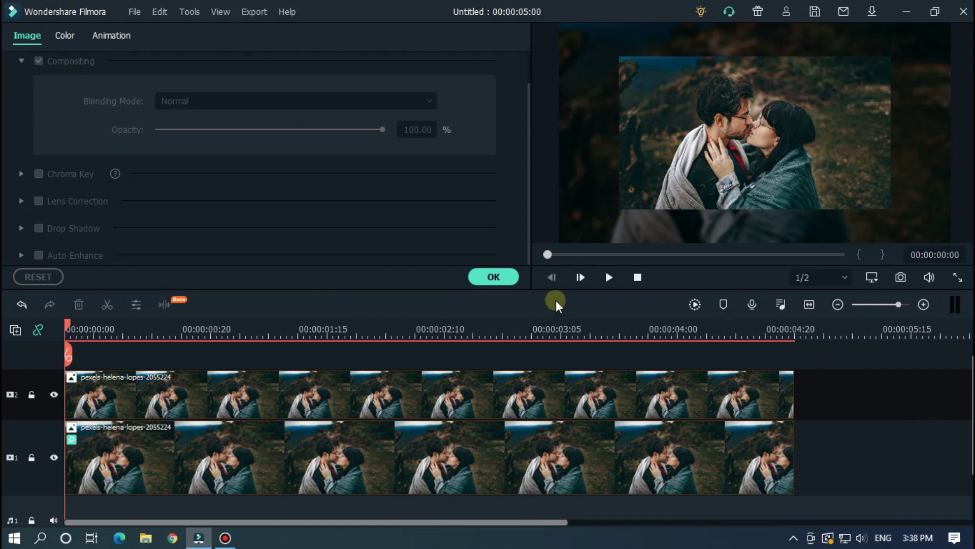
# - Enable a drop shadow on the inset photo with distance 6, blur 20 and opacity 59
pyautogui.click(432, 404)
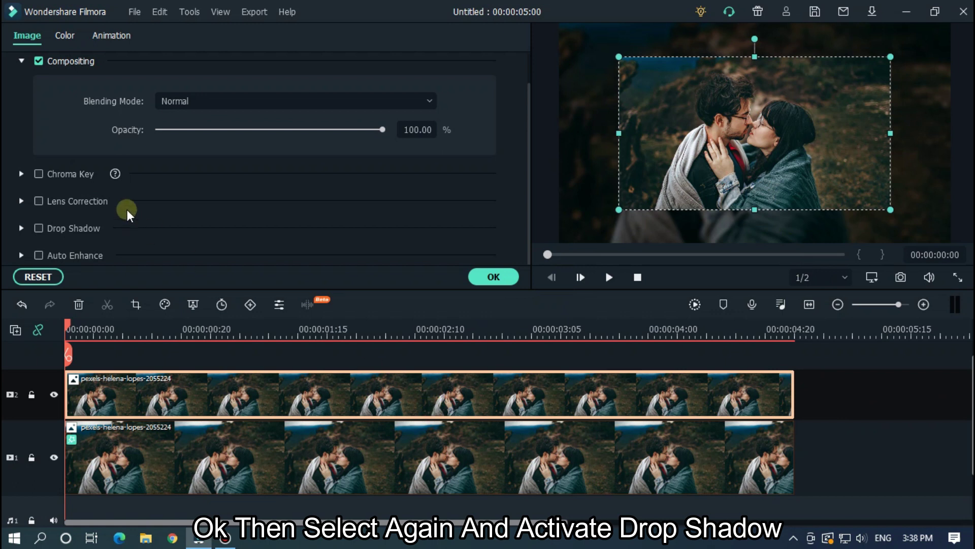
pyautogui.click(40, 229)
pyautogui.scroll(-3, 305, 193)
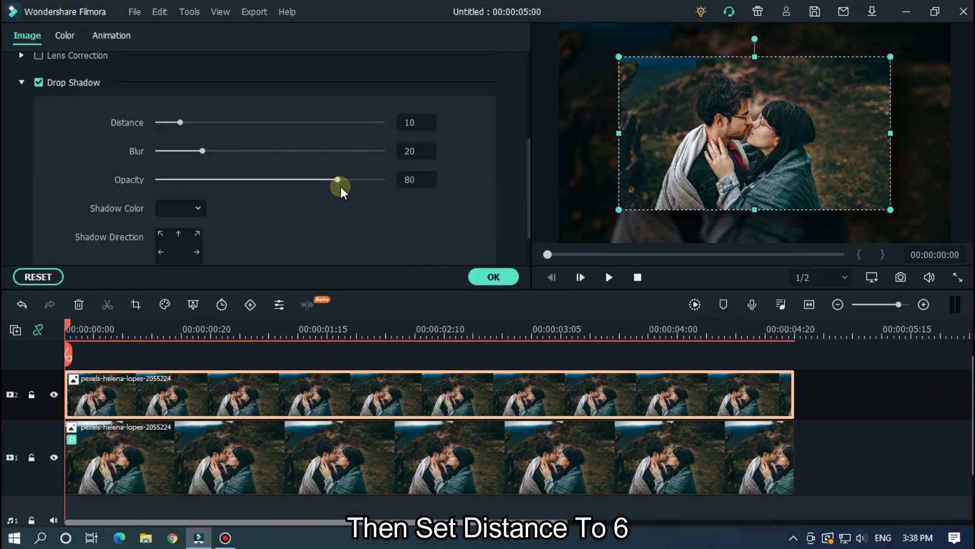
pyautogui.scroll(-1, 179, 124)
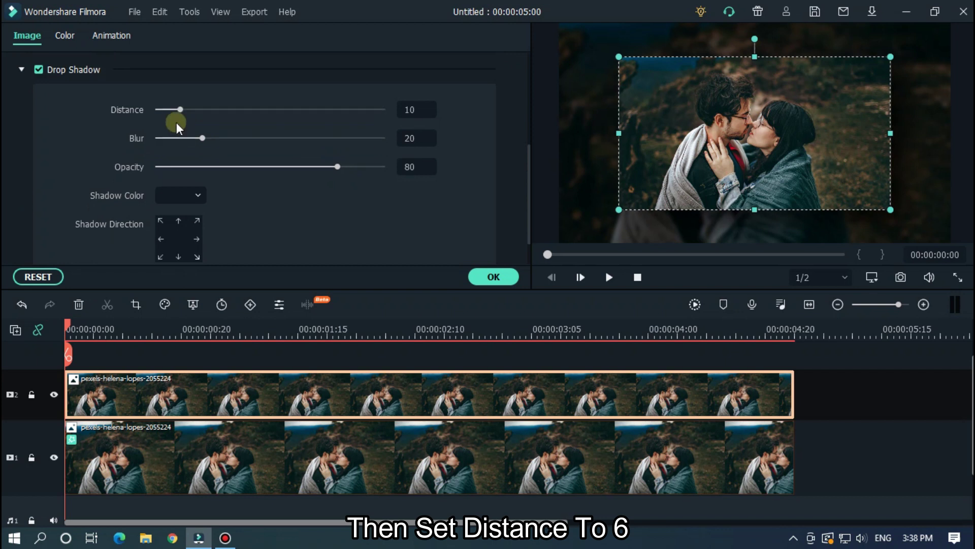
pyautogui.moveTo(175, 112); pyautogui.dragTo(175, 111)
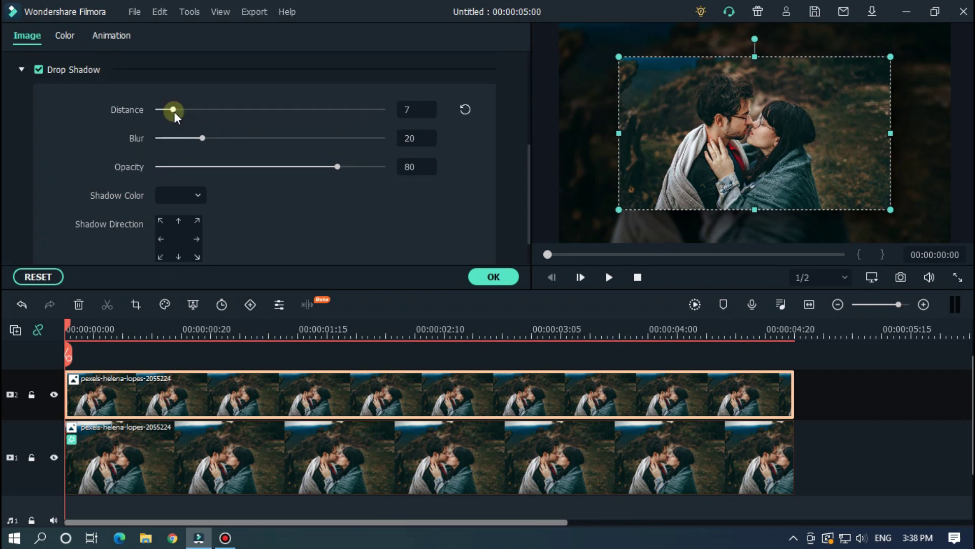
pyautogui.click(291, 166)
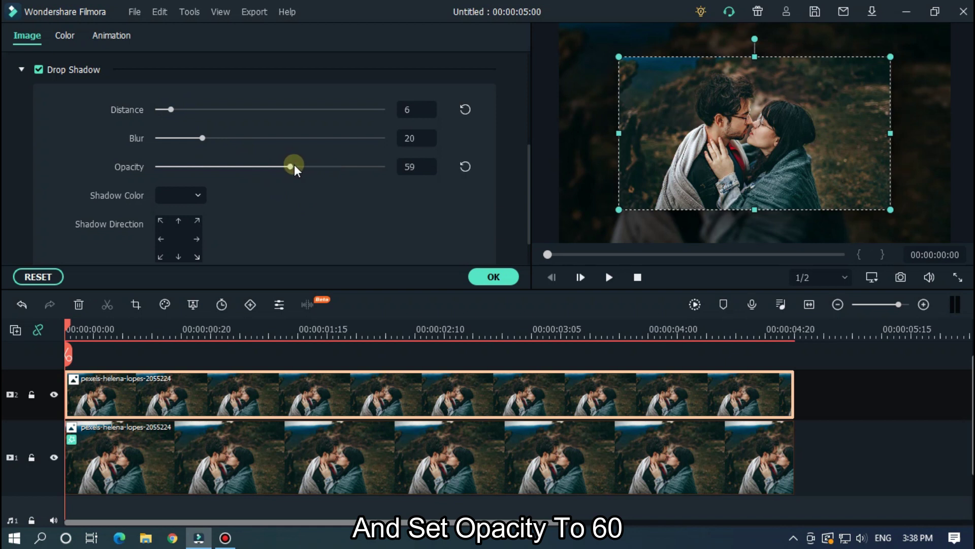
pyautogui.click(867, 435)
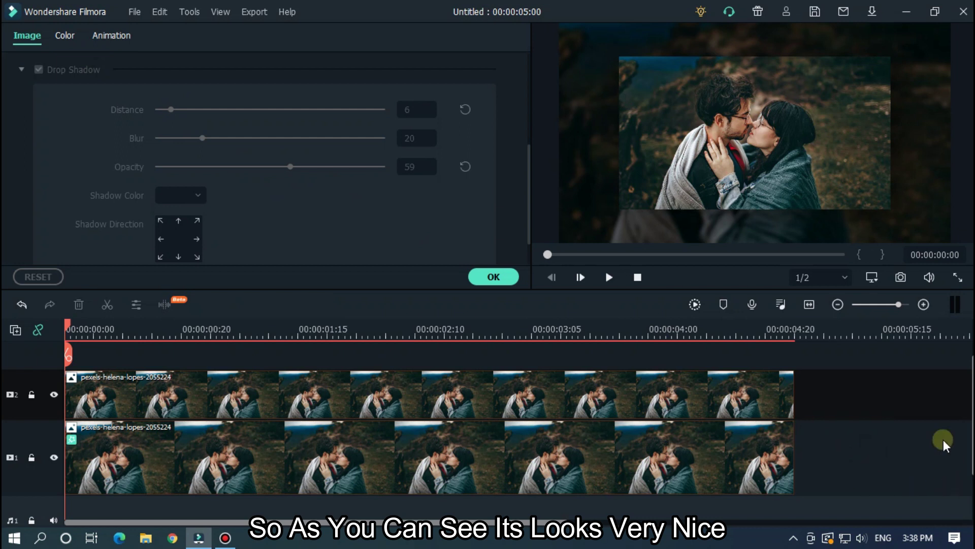
# - Close the shadow settings and preview the Audio Spectrum green-screen clip in Media
pyautogui.click(502, 277)
pyautogui.click(23, 45)
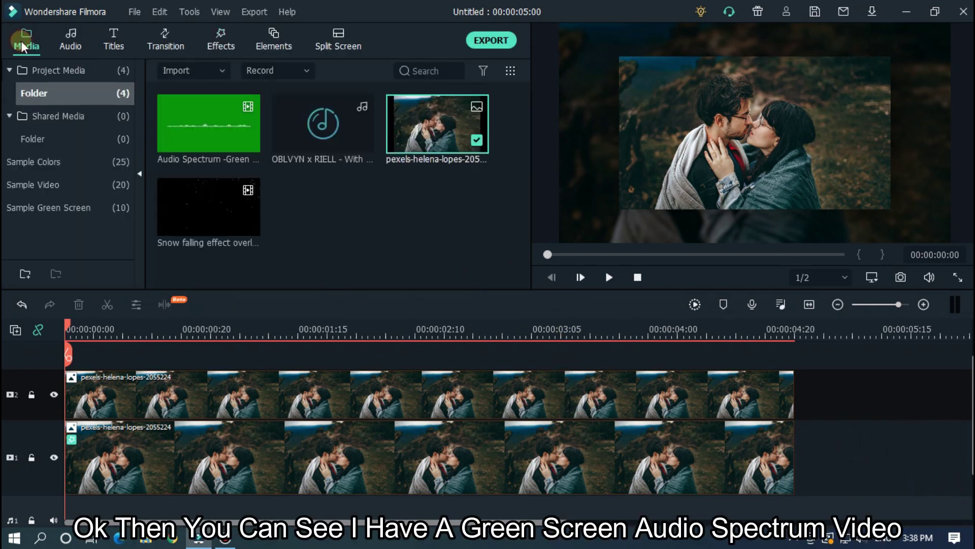
pyautogui.click(334, 221)
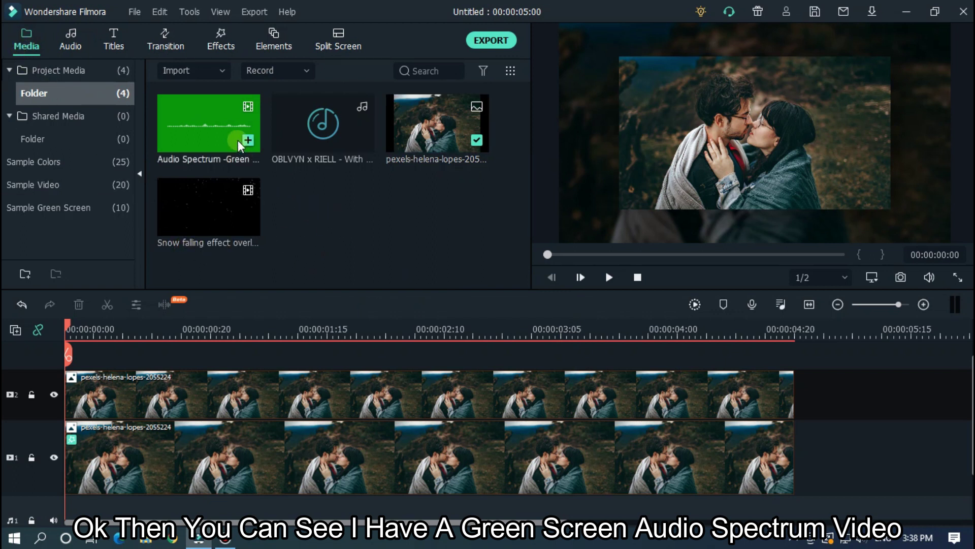
pyautogui.doubleClick(211, 120)
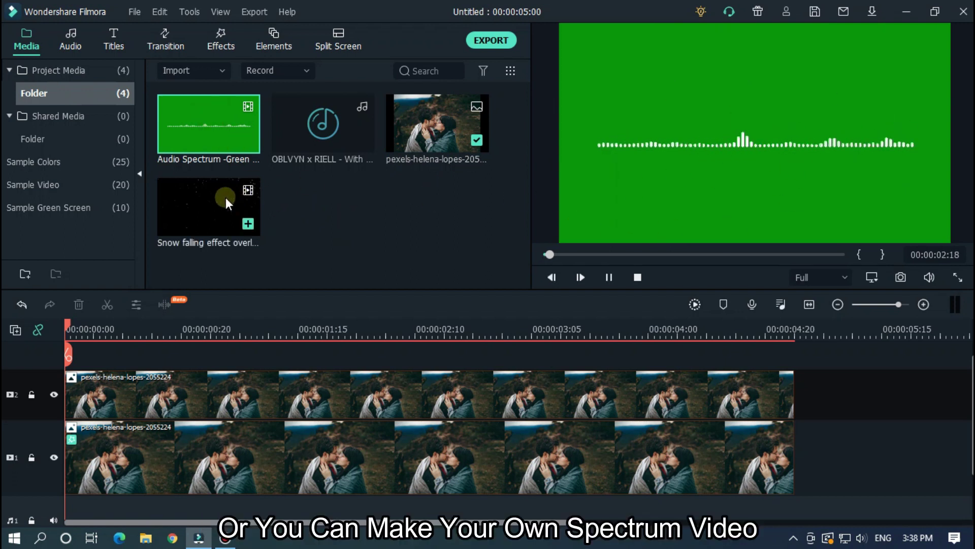
# - Place Audio Spectrum on a new third video track, keeping project settings
pyautogui.moveTo(216, 127); pyautogui.dragTo(62, 360)
pyautogui.click(576, 294)
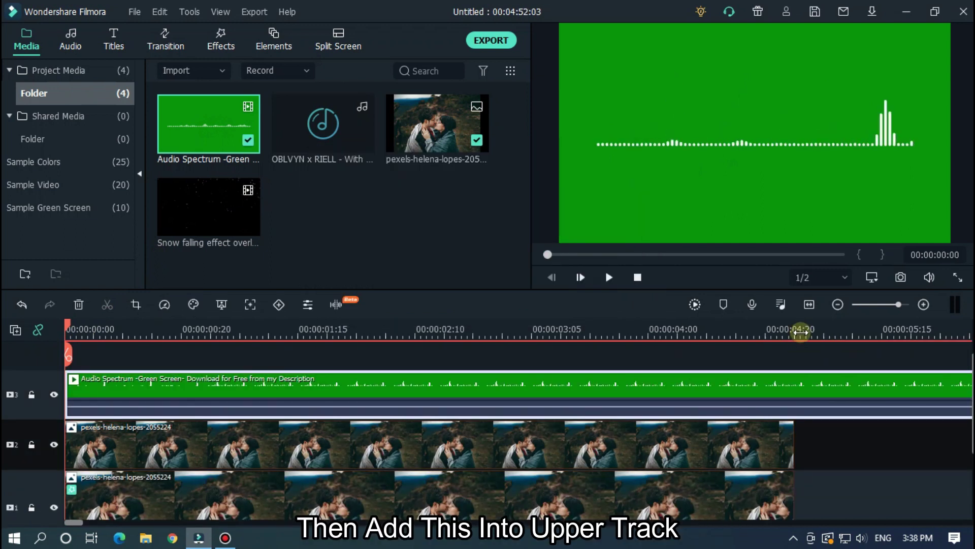
pyautogui.moveTo(801, 330); pyautogui.dragTo(407, 315)
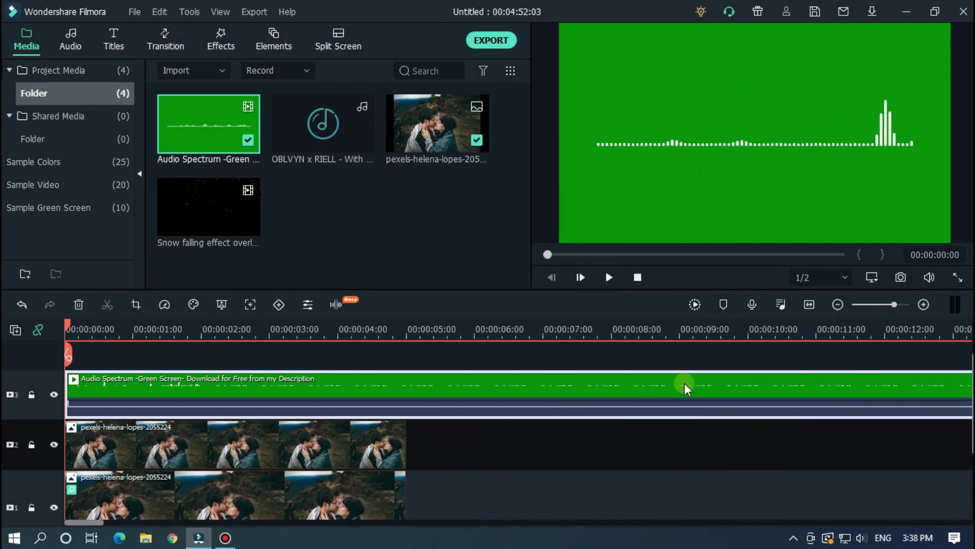
pyautogui.scroll(-2, 656, 440)
pyautogui.scroll(2, 522, 449)
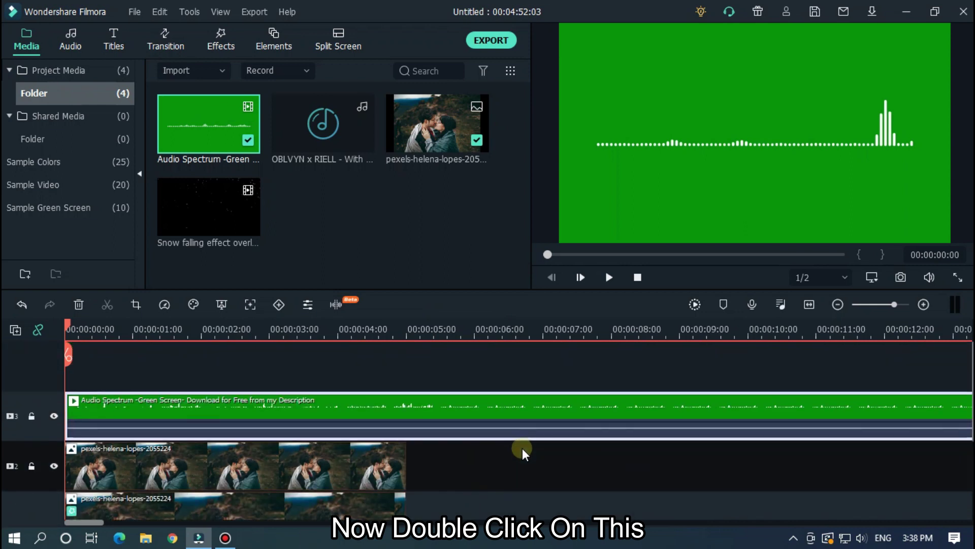
# - Turn on Chroma Key for the spectrum clip and pick its green background as the key colour
pyautogui.doubleClick(253, 417)
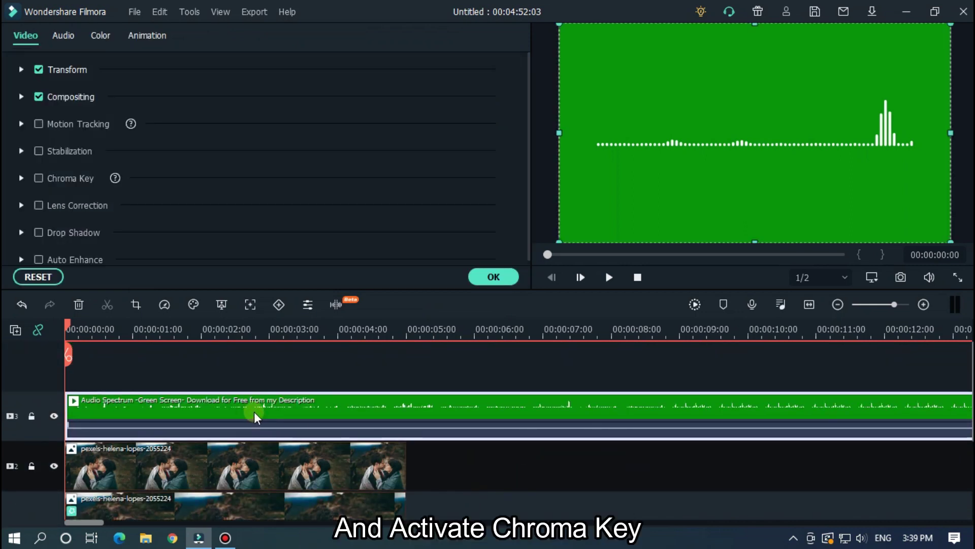
pyautogui.click(39, 179)
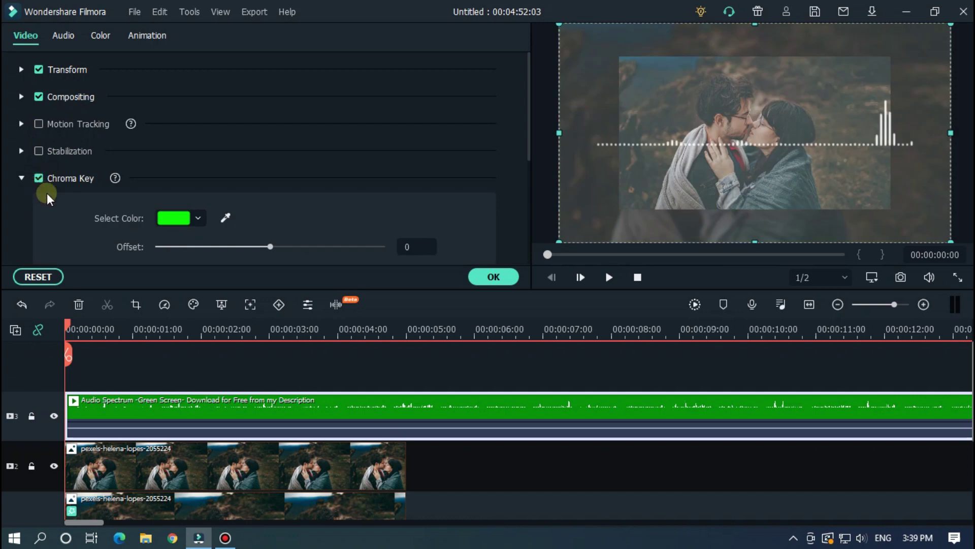
pyautogui.click(227, 219)
pyautogui.click(579, 131)
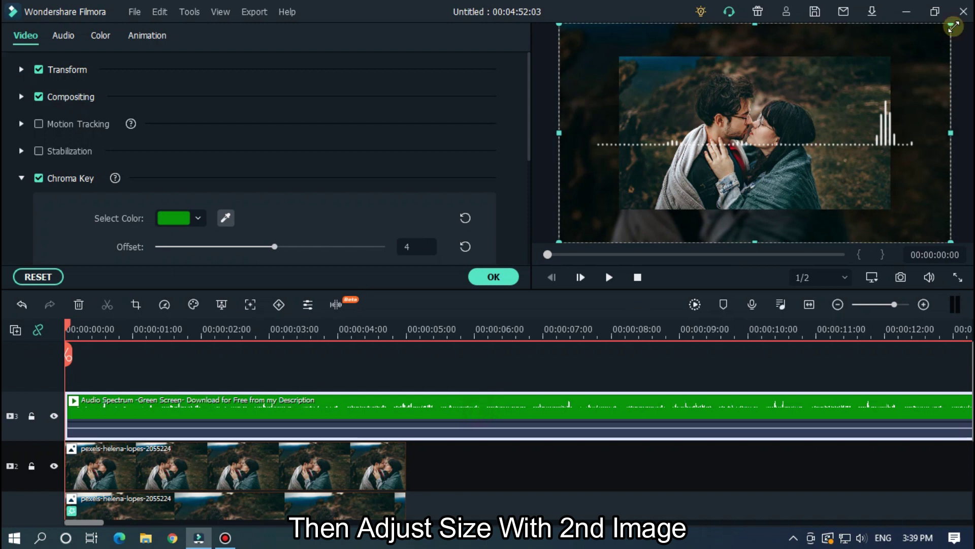
# - Resize and position the white spectrum bars along the bottom of the inset photo
pyautogui.moveTo(953, 26); pyautogui.dragTo(886, 87)
pyautogui.moveTo(750, 141); pyautogui.dragTo(780, 185)
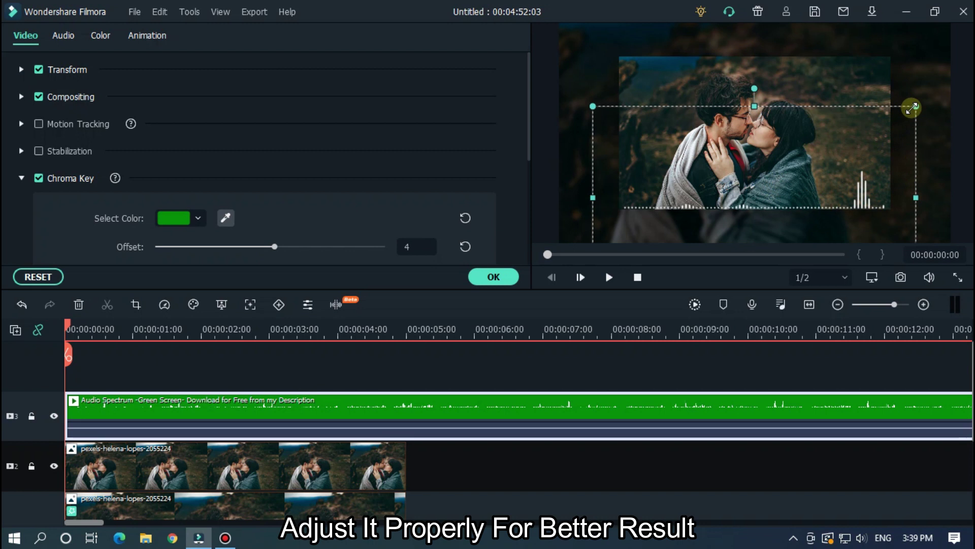
pyautogui.moveTo(913, 105); pyautogui.dragTo(915, 100)
pyautogui.moveTo(877, 163); pyautogui.dragTo(870, 165)
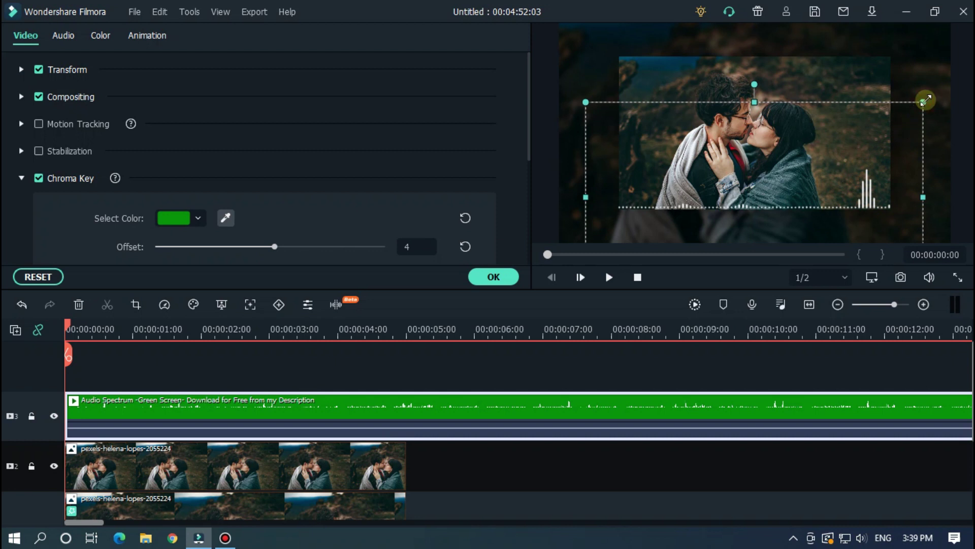
pyautogui.moveTo(925, 100); pyautogui.dragTo(922, 111)
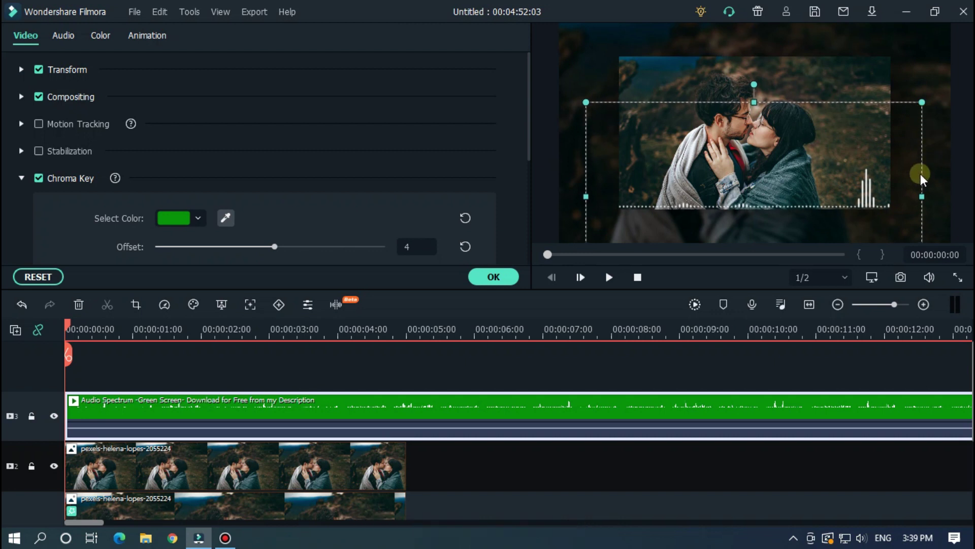
pyautogui.moveTo(917, 192); pyautogui.dragTo(918, 194)
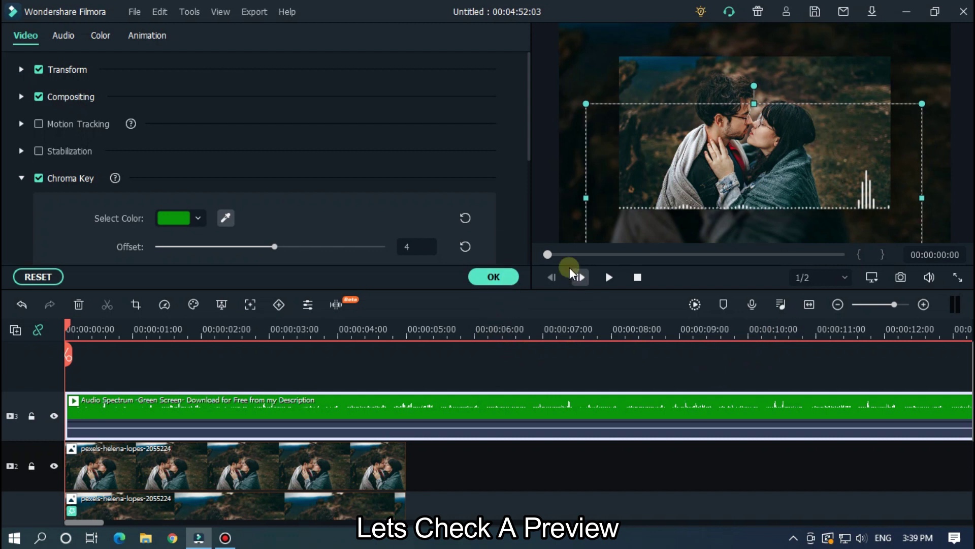
# - Play back the composition to preview it, then rewind to the start
pyautogui.press('space')
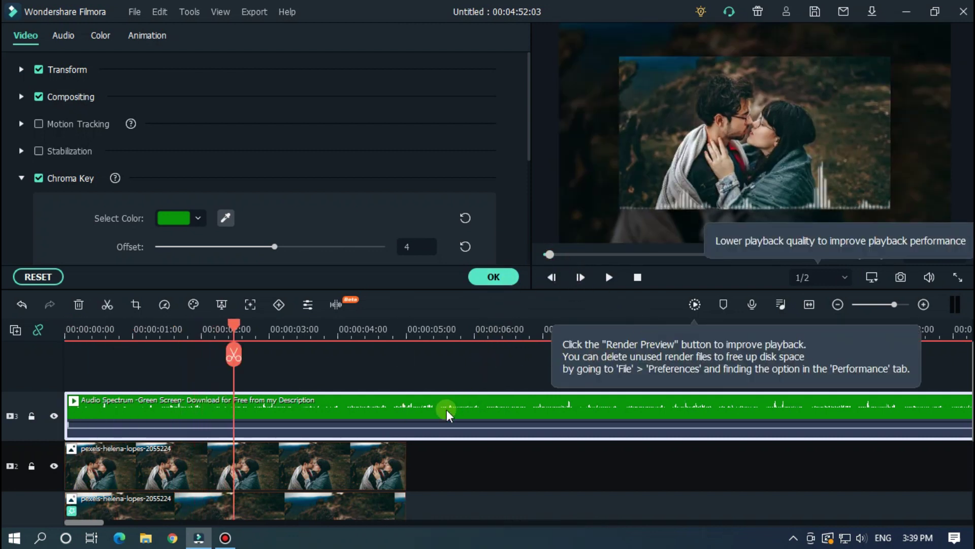
pyautogui.press('space')
pyautogui.press('space')
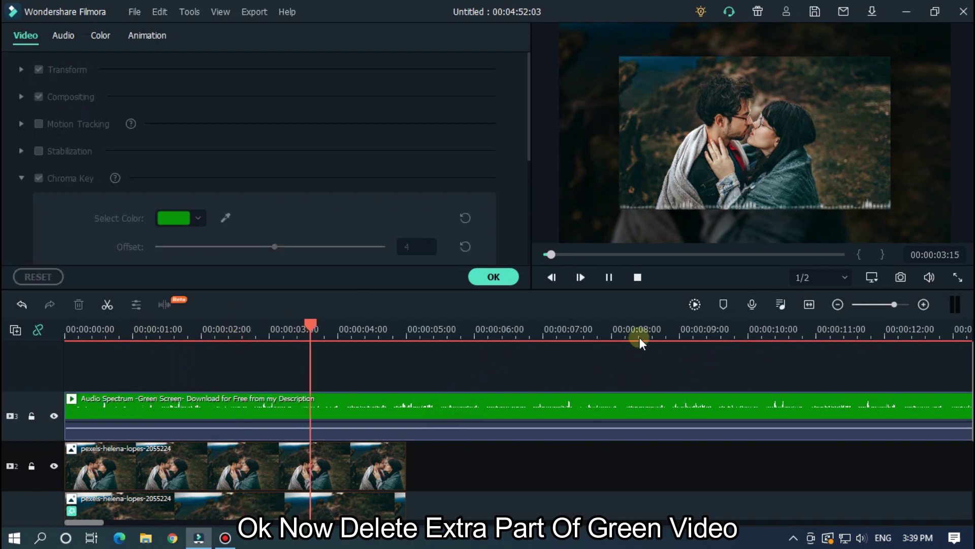
pyautogui.press('space')
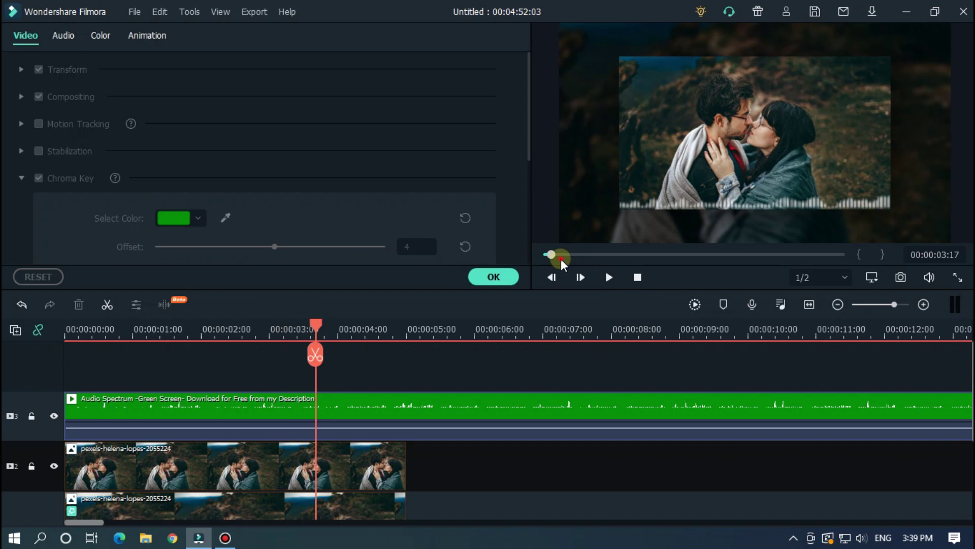
pyautogui.moveTo(557, 257); pyautogui.dragTo(496, 257)
# - Split the Audio Spectrum clip at 00:00:05:00 and delete the part after it
pyautogui.scroll(-1, 457, 345)
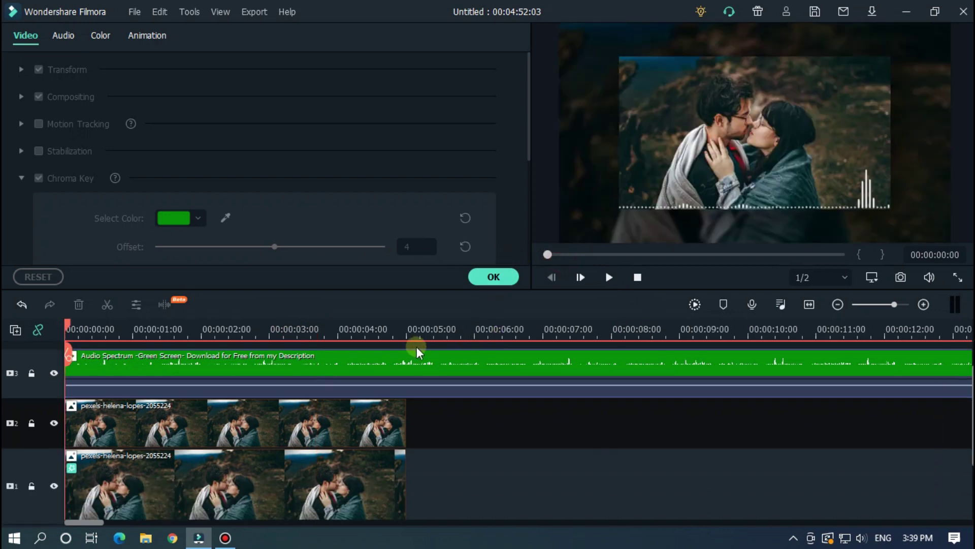
pyautogui.click(406, 328)
pyautogui.scroll(1, 647, 329)
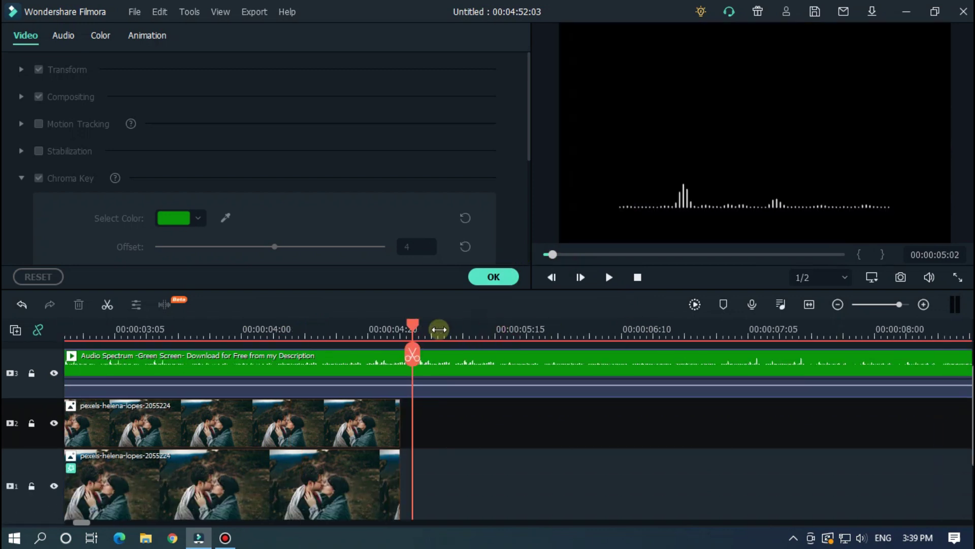
pyautogui.moveTo(412, 328); pyautogui.dragTo(398, 351)
pyautogui.click(398, 350)
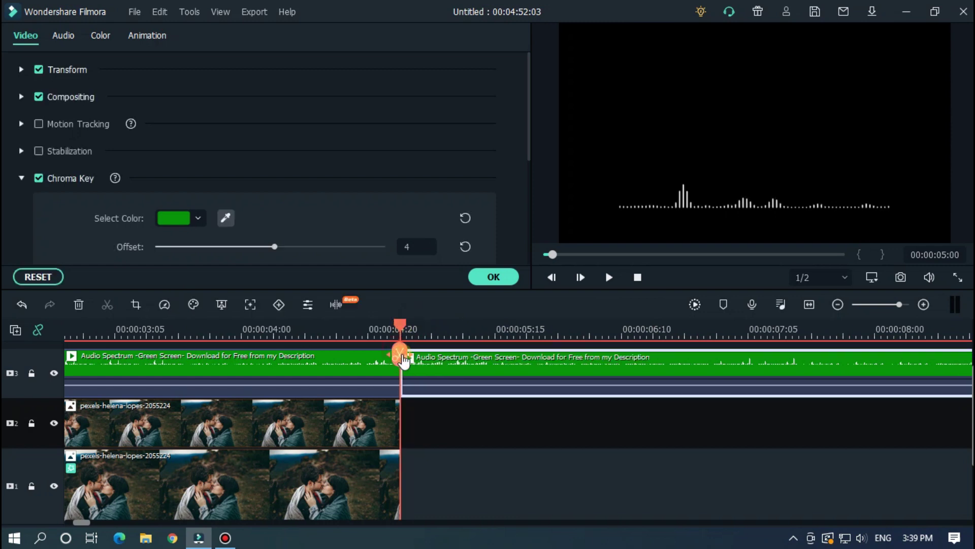
pyautogui.press('Delete')
pyautogui.scroll(-1, 615, 362)
pyautogui.scroll(-2, 615, 362)
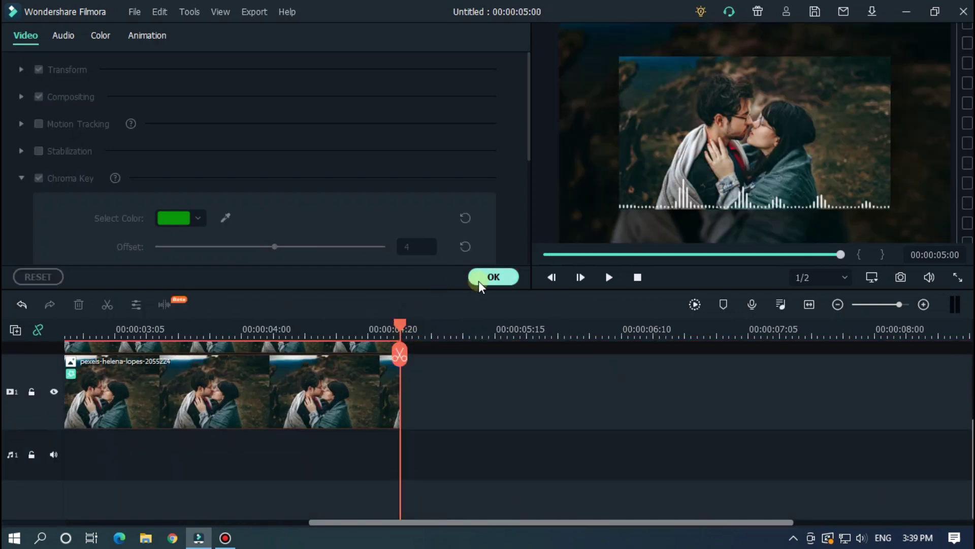
# - Add the OBLVYN music to the audio track and cut away the section before the chosen start
pyautogui.click(491, 277)
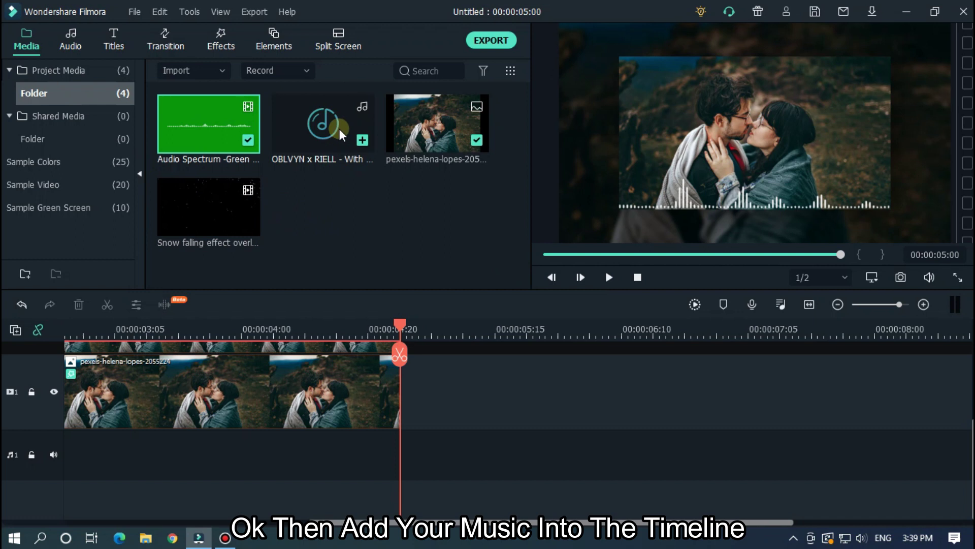
pyautogui.moveTo(339, 129); pyautogui.dragTo(66, 454)
pyautogui.click(280, 520)
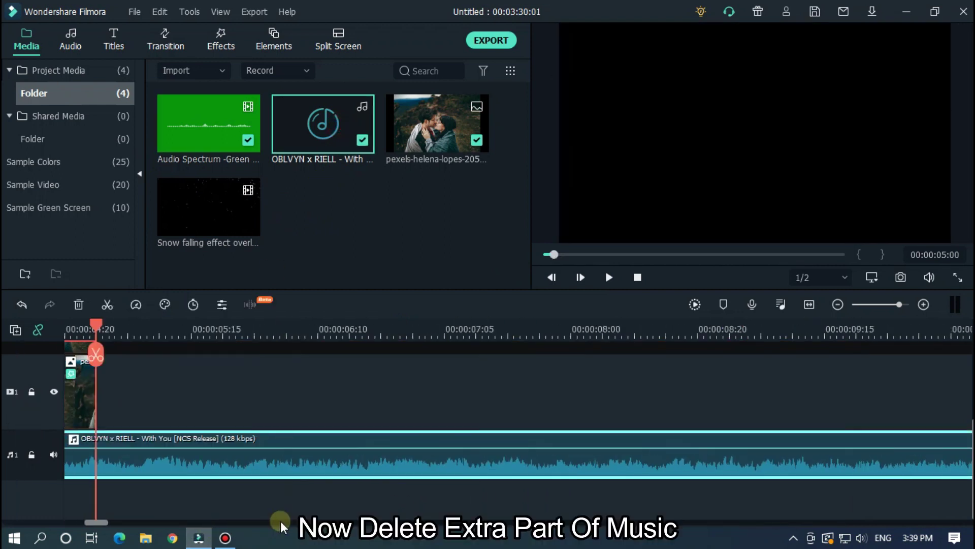
pyautogui.moveTo(139, 325)
pyautogui.mouseDown()
pyautogui.moveTo(387, 325)
pyautogui.moveTo(178, 325)
pyautogui.moveTo(483, 365)
pyautogui.moveTo(451, 361)
pyautogui.mouseUp()
pyautogui.click(451, 361)
pyautogui.press('Delete')
# - Split the music at about 33 seconds, delete the remainder, and slide it to 00:00:00
pyautogui.press('space')
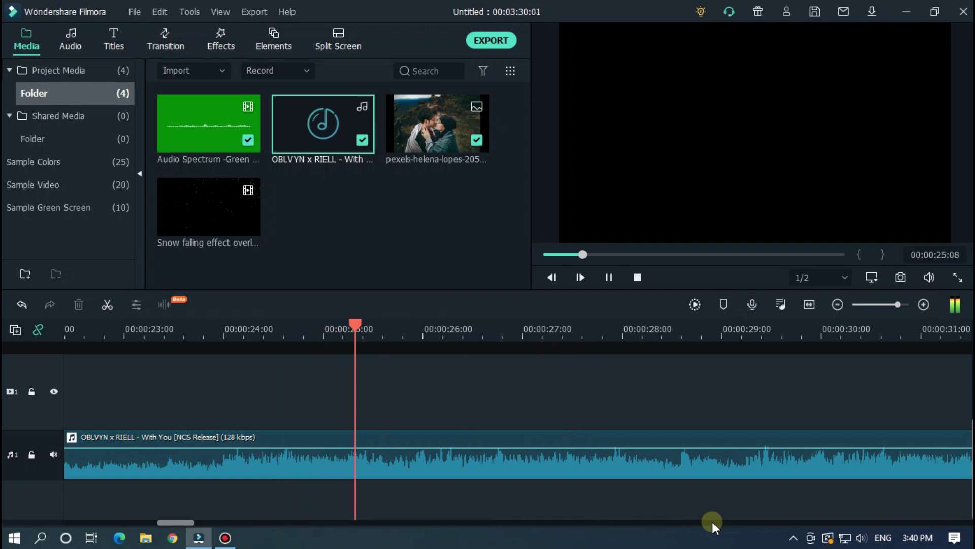
pyautogui.press('space')
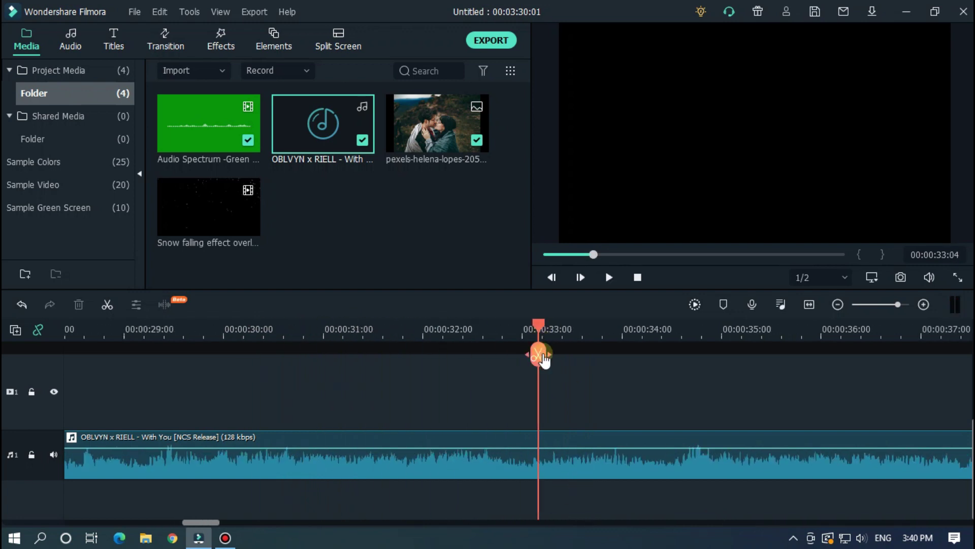
pyautogui.click(543, 360)
pyautogui.click(601, 447)
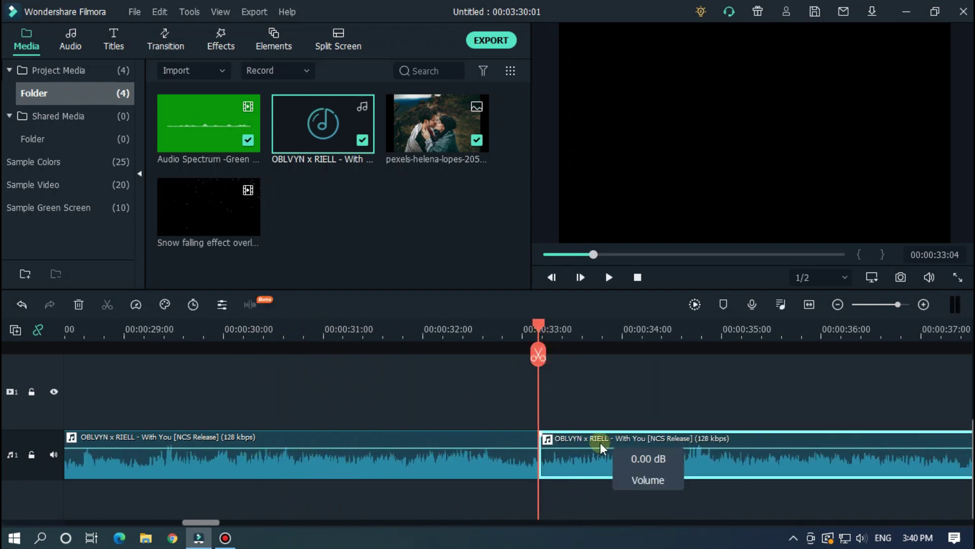
pyautogui.press('Delete')
pyautogui.scroll(-5, 609, 337)
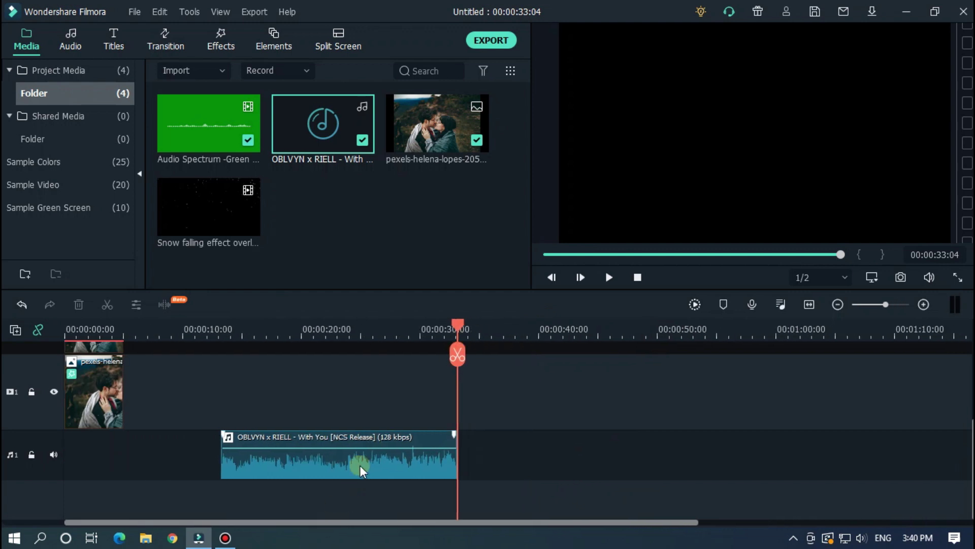
pyautogui.moveTo(359, 464); pyautogui.dragTo(93, 462)
# - Select the three video clips and stretch them to about 00:00:19:23 to match the music
pyautogui.click(639, 277)
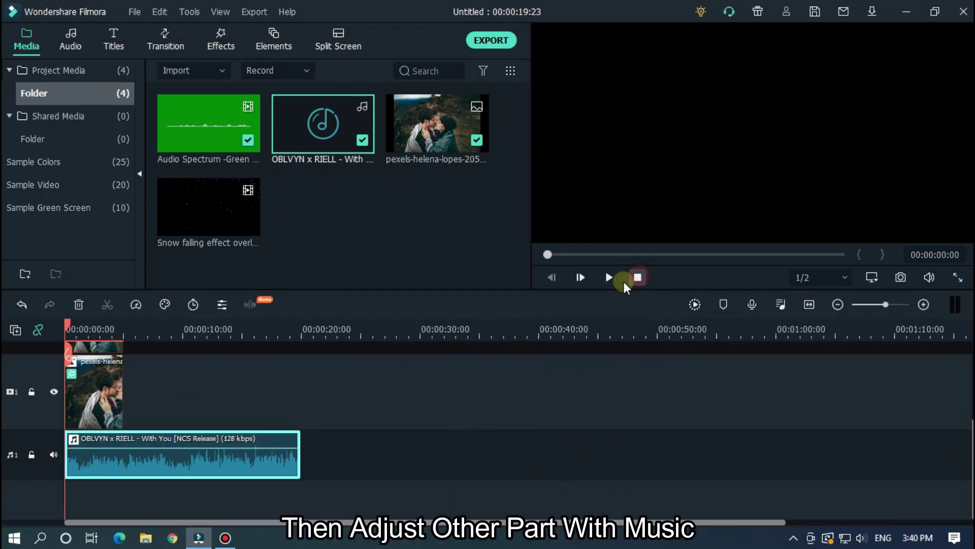
pyautogui.scroll(2, 152, 387)
pyautogui.scroll(3, 290, 332)
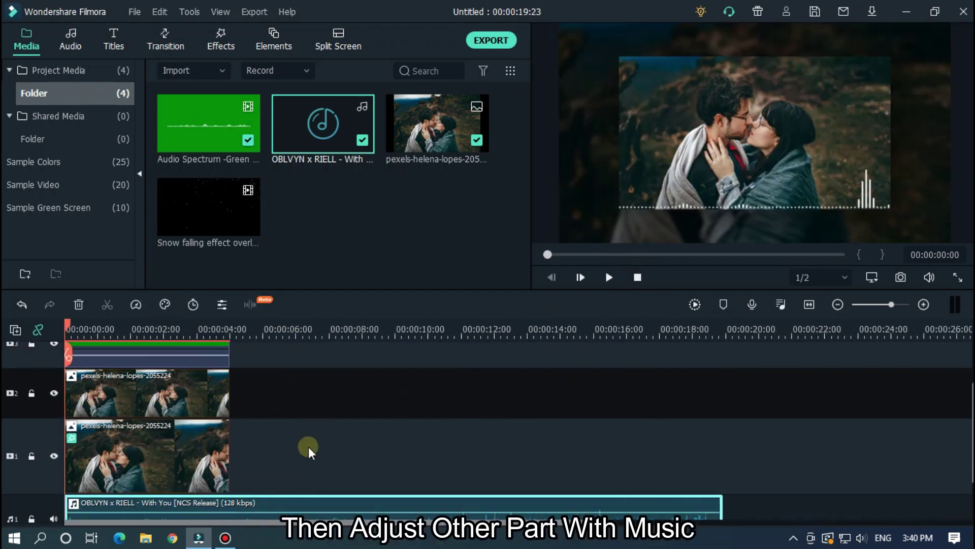
pyautogui.moveTo(287, 462); pyautogui.dragTo(170, 299)
pyautogui.scroll(-2, 284, 376)
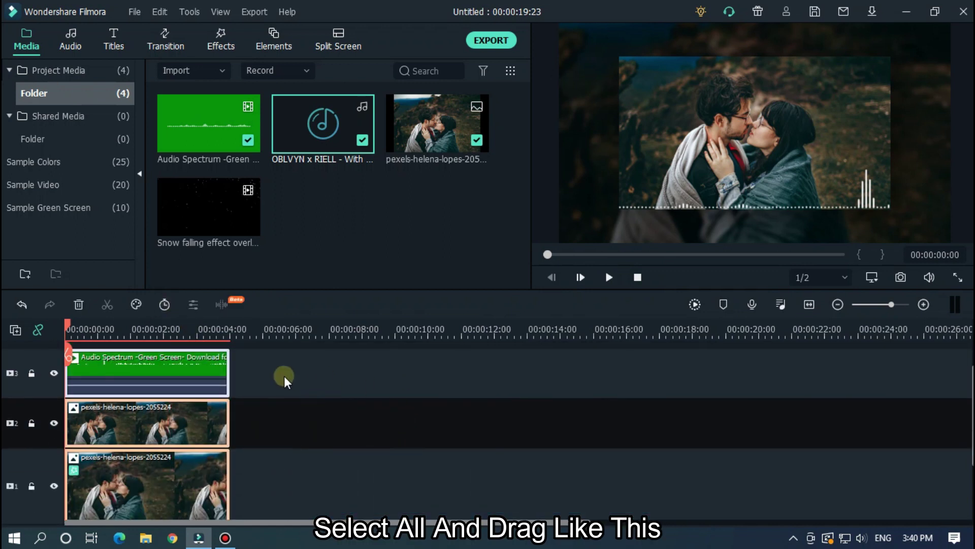
pyautogui.moveTo(229, 356); pyautogui.dragTo(723, 362)
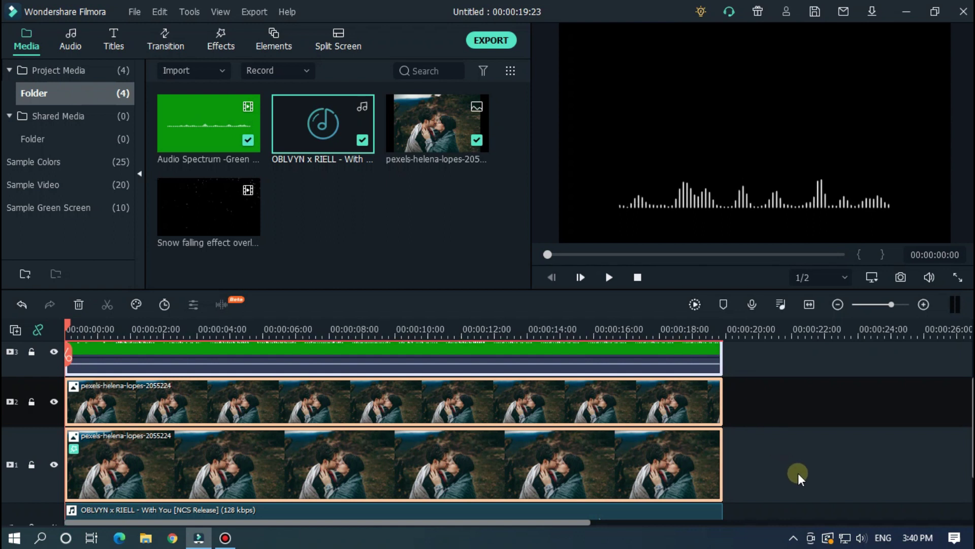
pyautogui.scroll(-2, 821, 466)
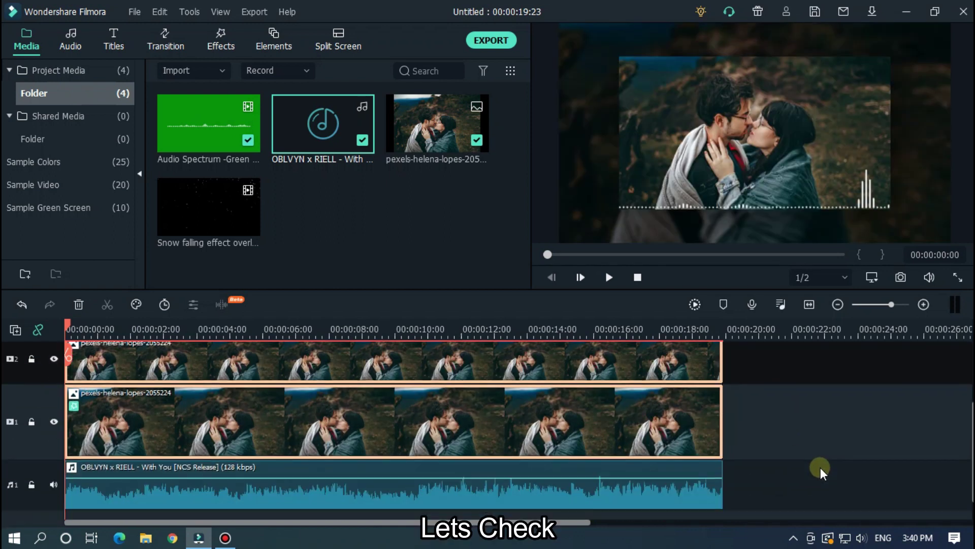
pyautogui.click(821, 468)
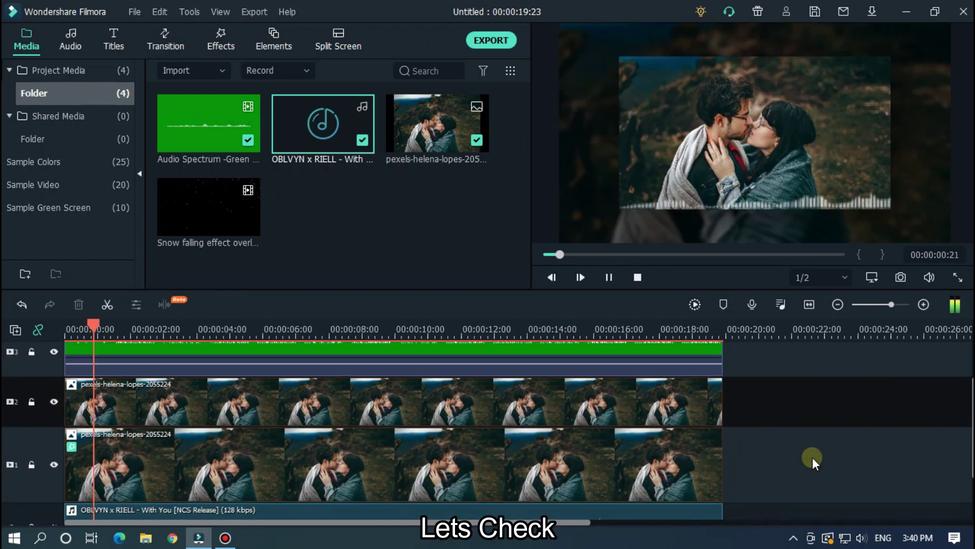
# - Add a short fade-in at the start and a fade-out at the end of the music
pyautogui.press('space')
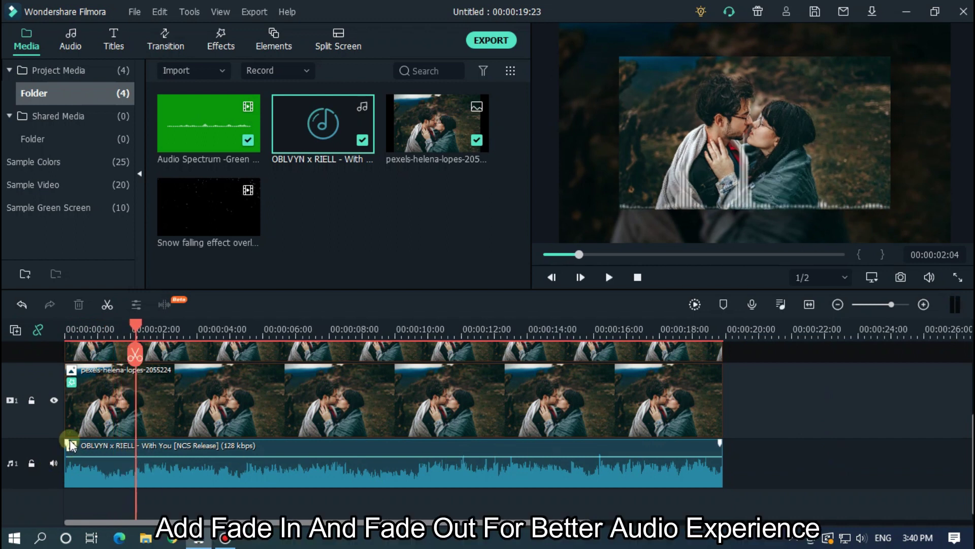
pyautogui.moveTo(68, 446); pyautogui.dragTo(79, 441)
pyautogui.moveTo(720, 441); pyautogui.dragTo(697, 440)
# - Play the project from the start to check the music fades, pausing around 15 seconds
pyautogui.click(638, 279)
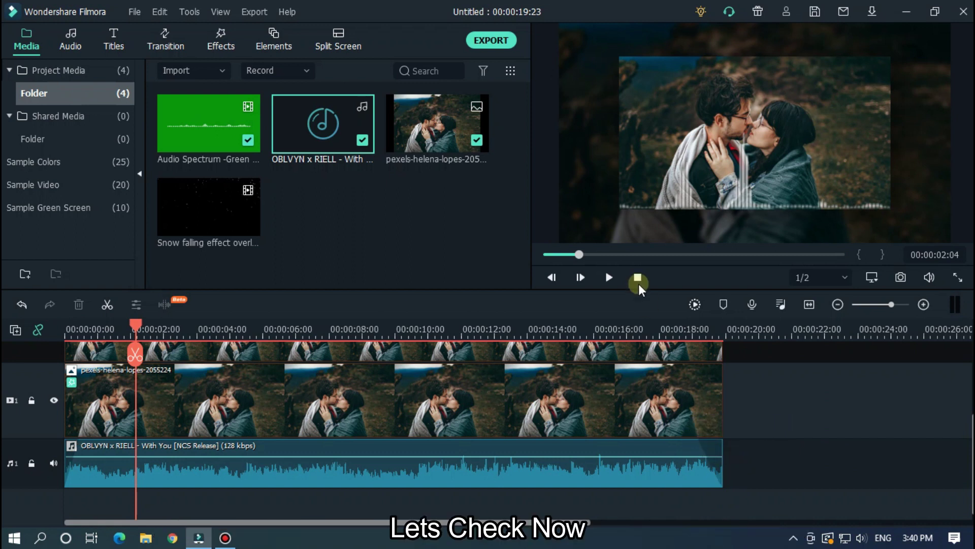
pyautogui.moveTo(569, 257); pyautogui.dragTo(547, 254)
pyautogui.click(888, 437)
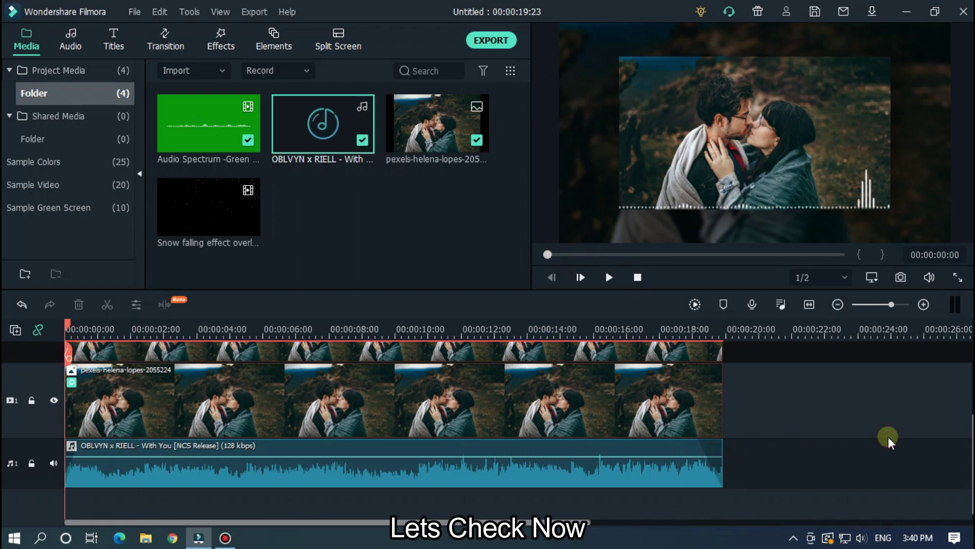
pyautogui.press('space')
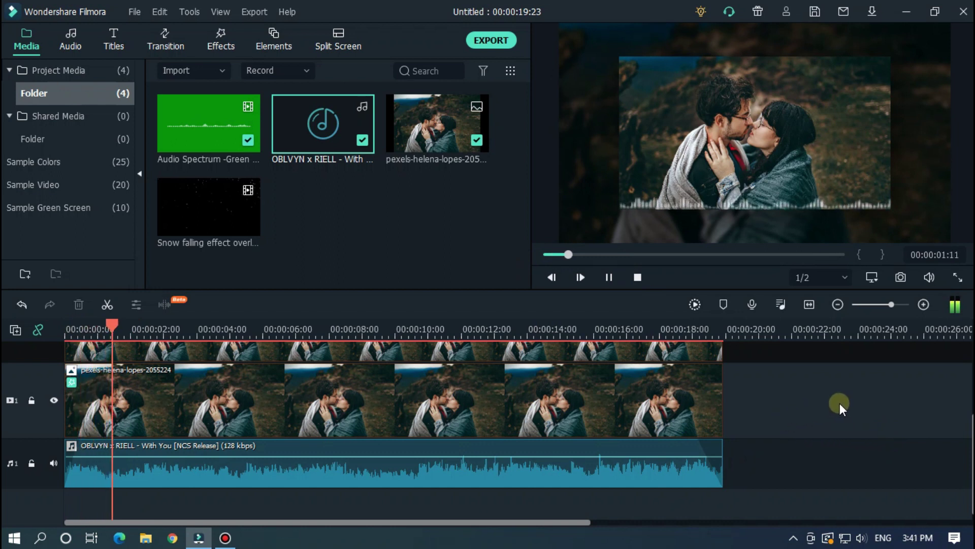
pyautogui.scroll(3, 842, 412)
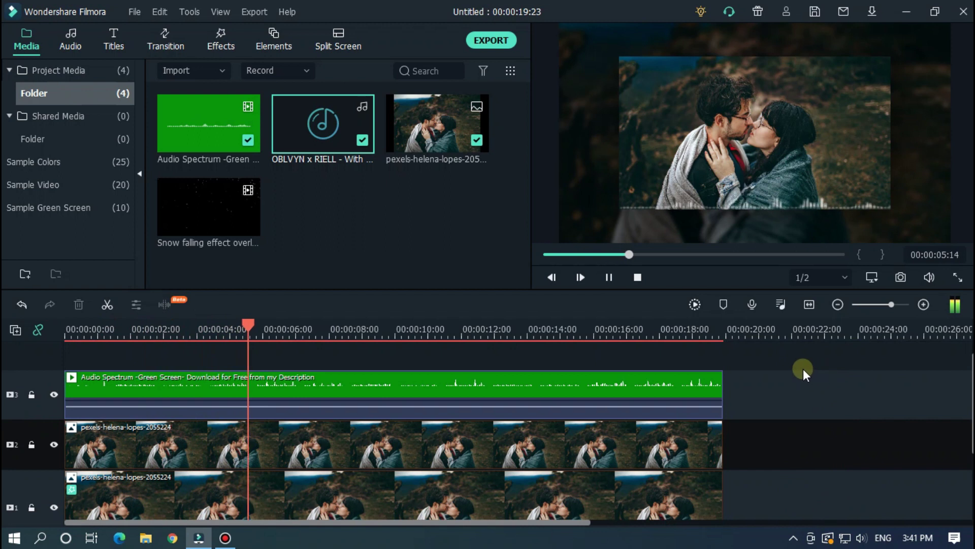
pyautogui.click(570, 331)
pyautogui.scroll(-2, 819, 429)
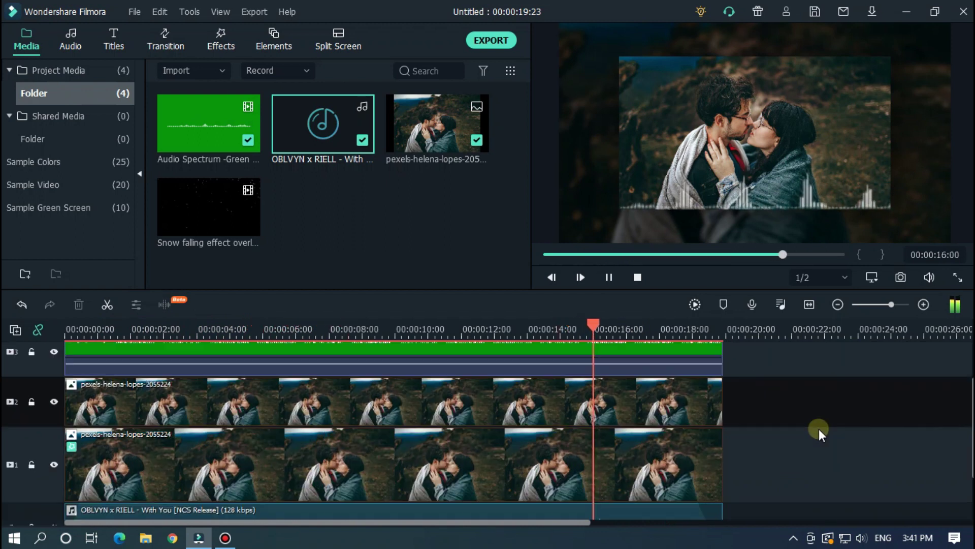
pyautogui.press('space')
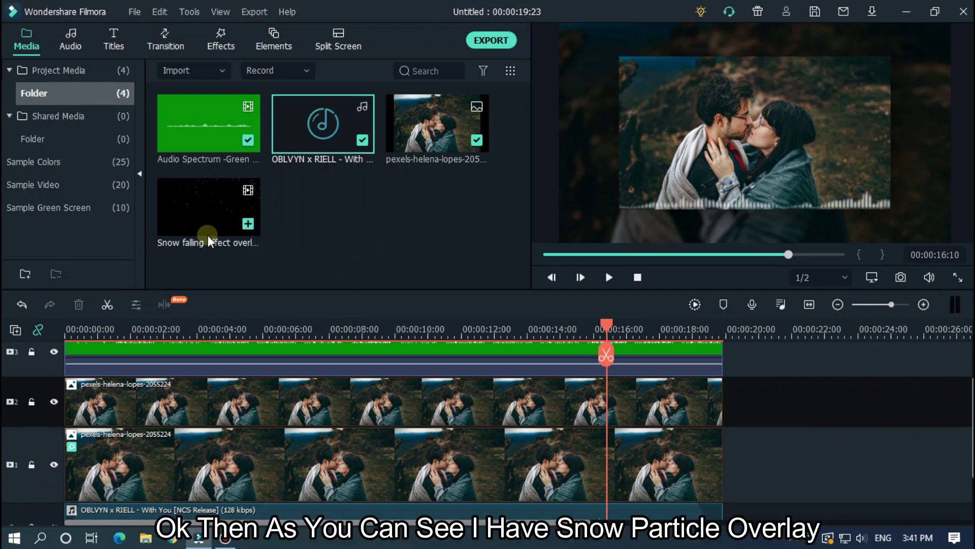
# - Preview the Snow falling clip and drop it onto a new fourth video track
pyautogui.scroll(2, 498, 437)
pyautogui.doubleClick(193, 224)
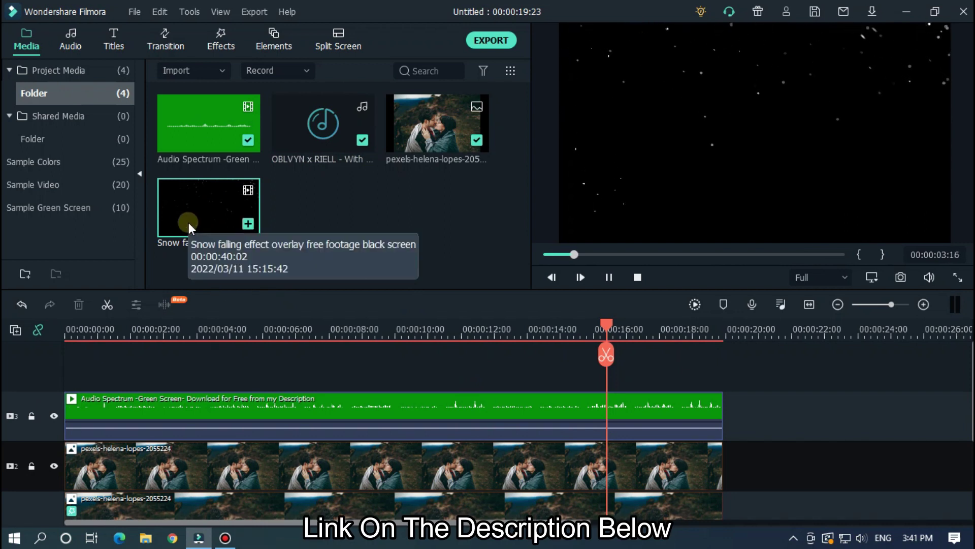
pyautogui.press('space')
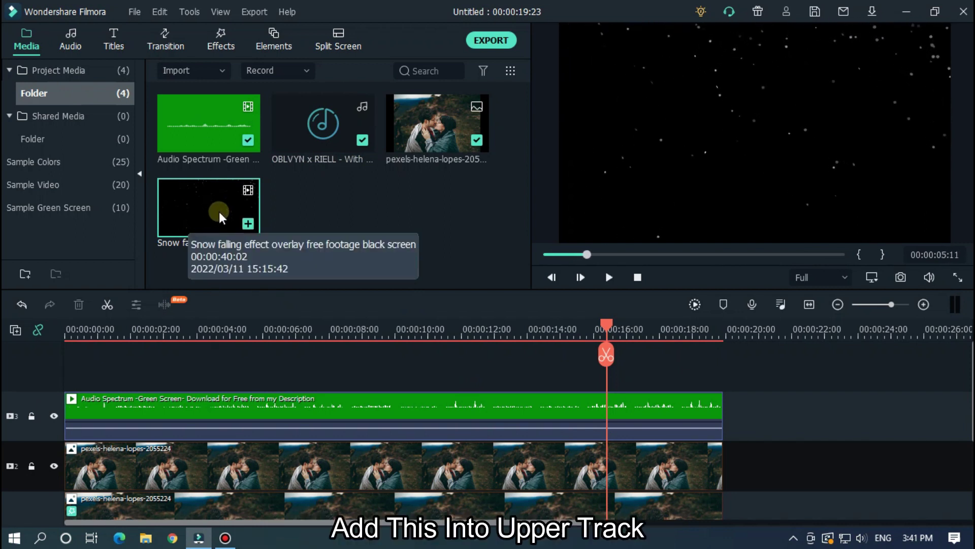
pyautogui.moveTo(214, 200); pyautogui.dragTo(71, 361)
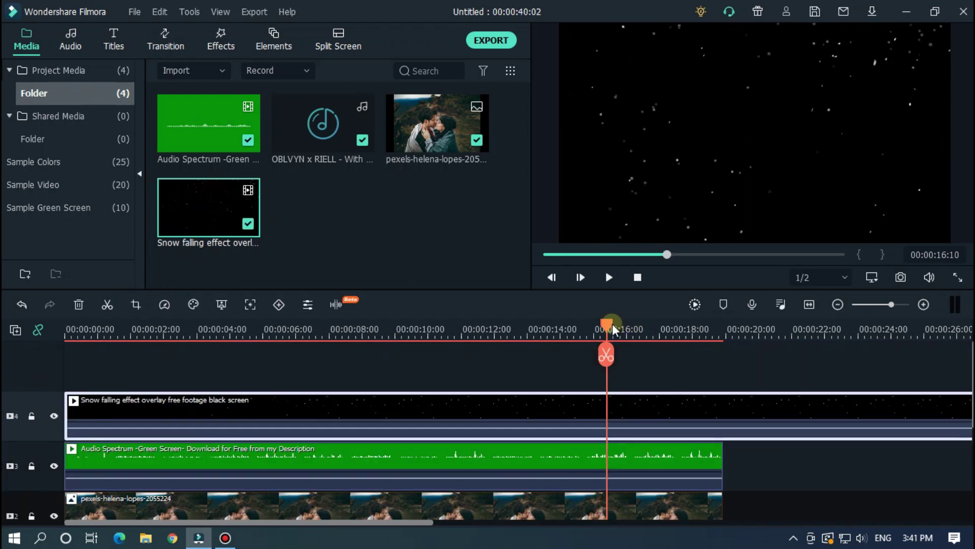
# - Cut off the snow clip's left part and move the remainder to start at 00:00:00
pyautogui.click(606, 354)
pyautogui.click(566, 425)
pyautogui.press('Delete')
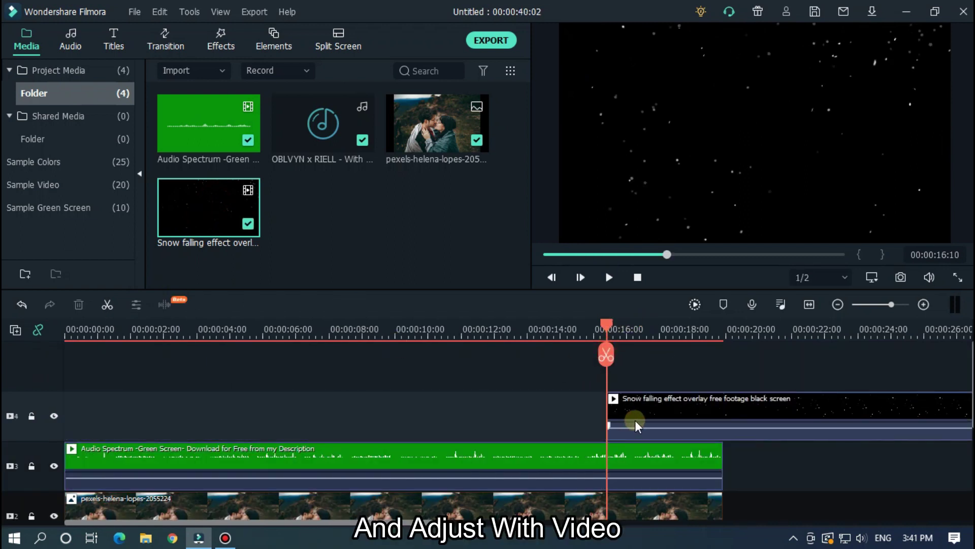
pyautogui.moveTo(636, 425); pyautogui.dragTo(127, 409)
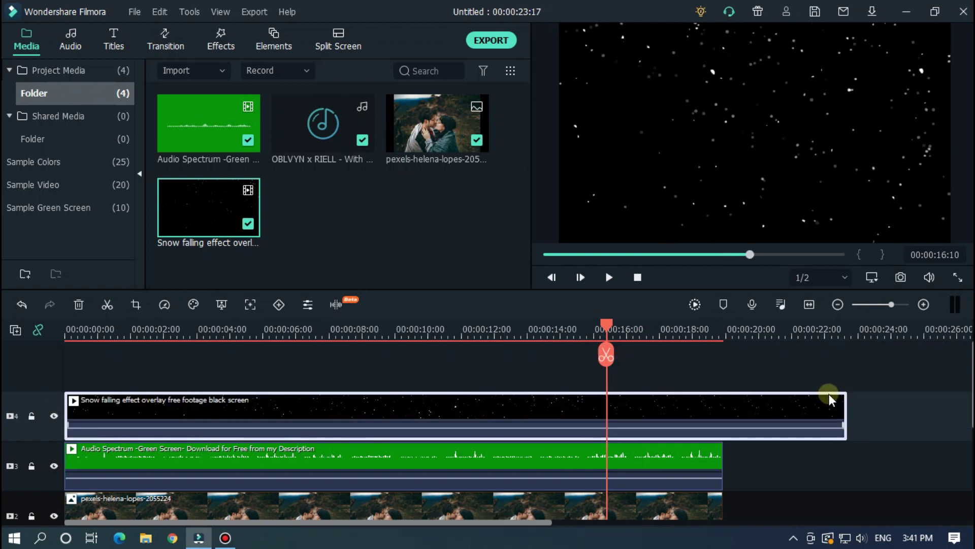
# - Trim the snow clip to end at 00:00:19:23 and set its blending mode to Screen
pyautogui.moveTo(847, 395); pyautogui.dragTo(722, 395)
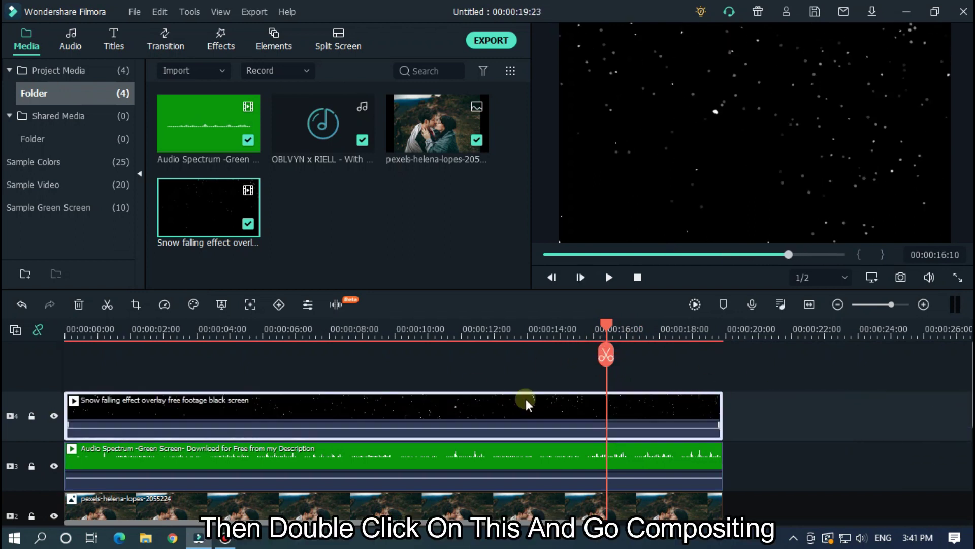
pyautogui.doubleClick(344, 415)
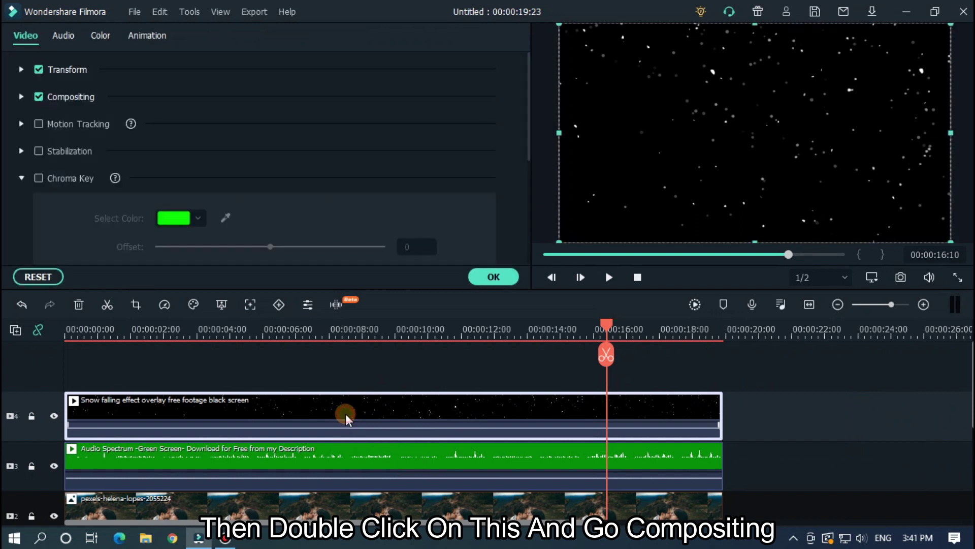
pyautogui.click(26, 100)
pyautogui.click(185, 136)
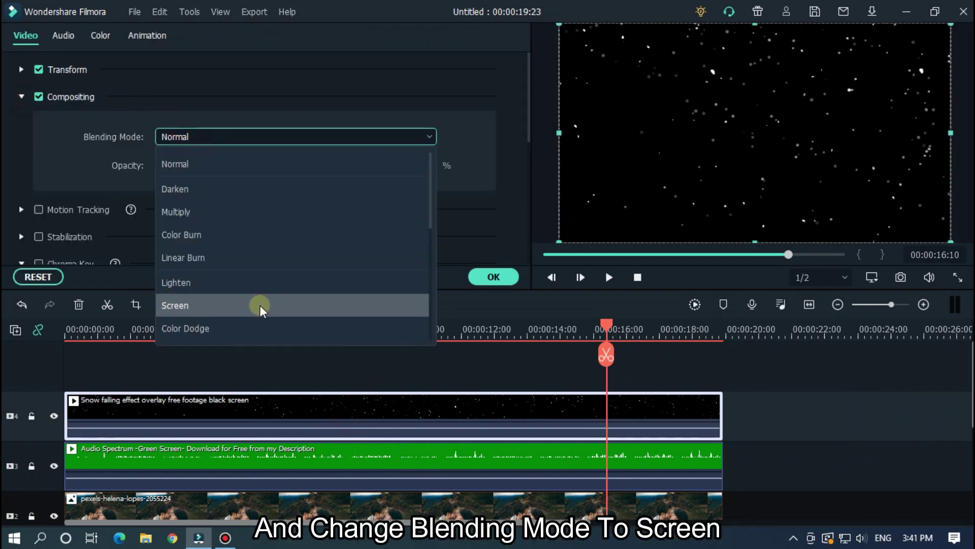
pyautogui.click(220, 306)
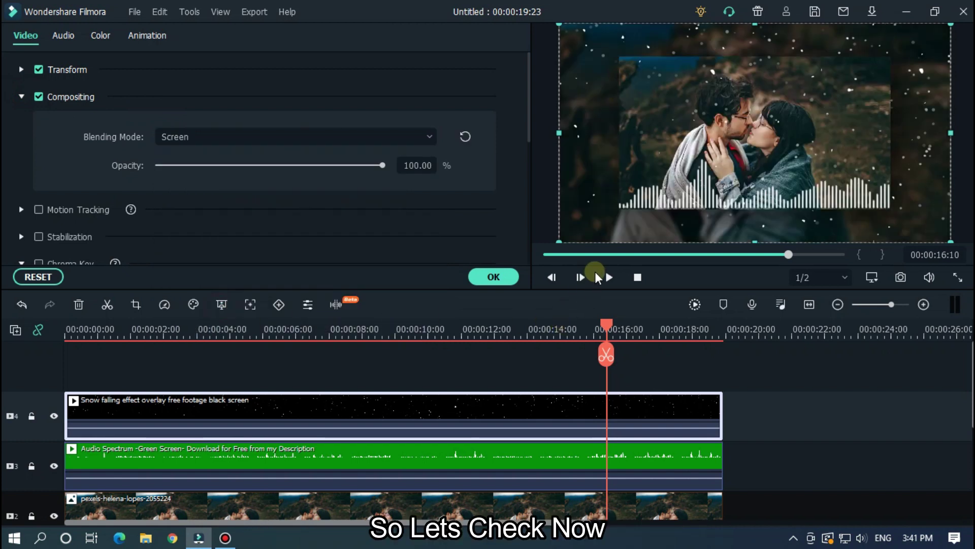
# - Play the project from the start to check the snow overlay
pyautogui.click(638, 277)
pyautogui.click(798, 388)
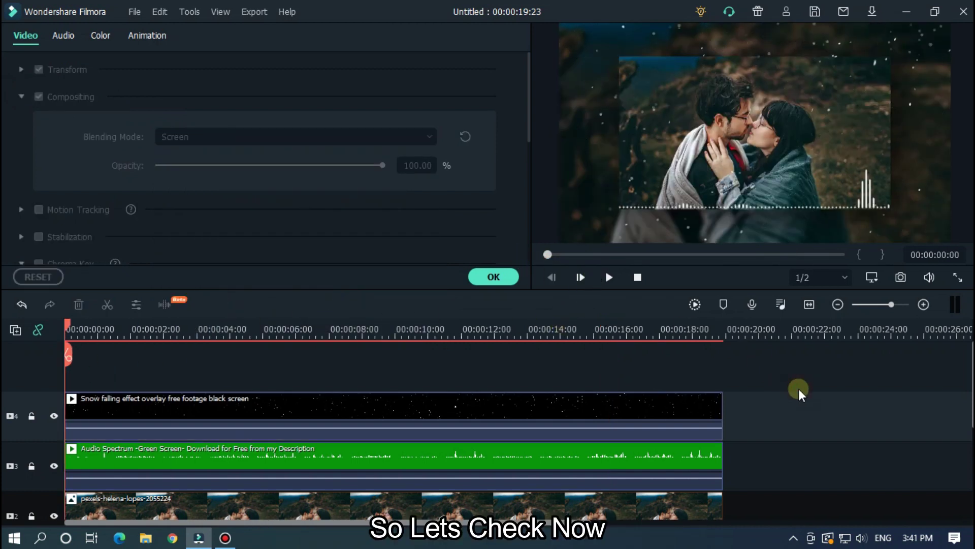
pyautogui.press('space')
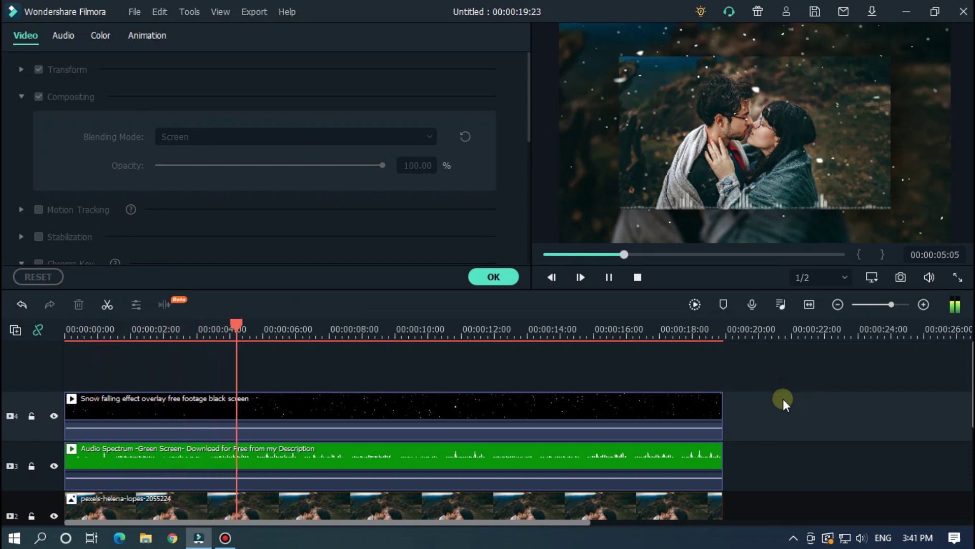
pyautogui.press('space')
# - Add a Default Title on a new fifth track and stretch it to about 12 seconds
pyautogui.click(493, 277)
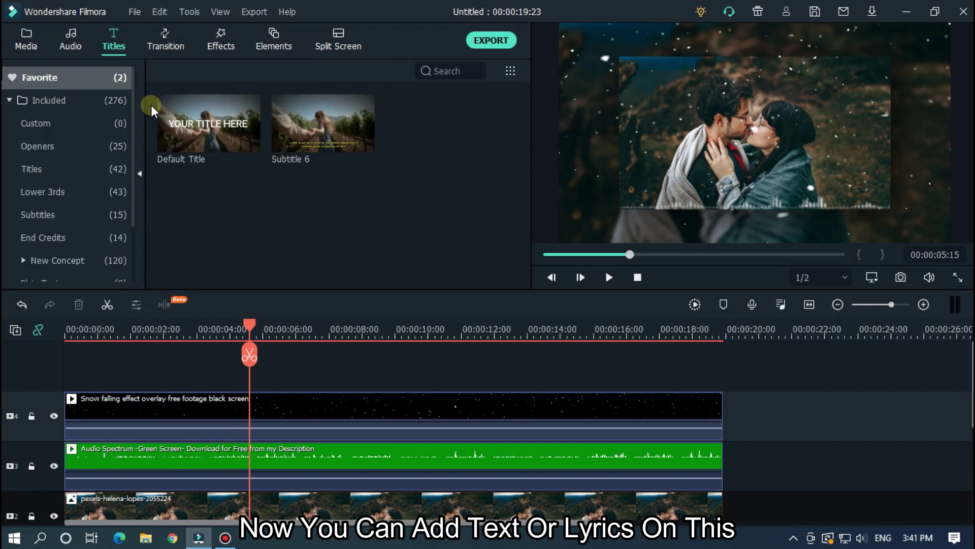
pyautogui.moveTo(235, 137); pyautogui.dragTo(74, 368)
pyautogui.moveTo(250, 325); pyautogui.dragTo(171, 337)
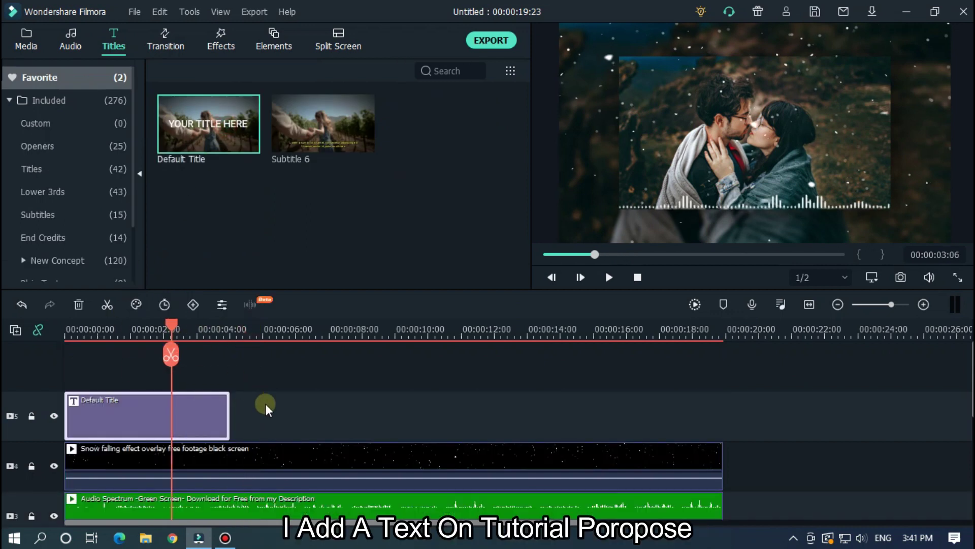
pyautogui.moveTo(233, 407); pyautogui.dragTo(473, 414)
# - Replace the title's placeholder text with the couple's name
pyautogui.doubleClick(376, 416)
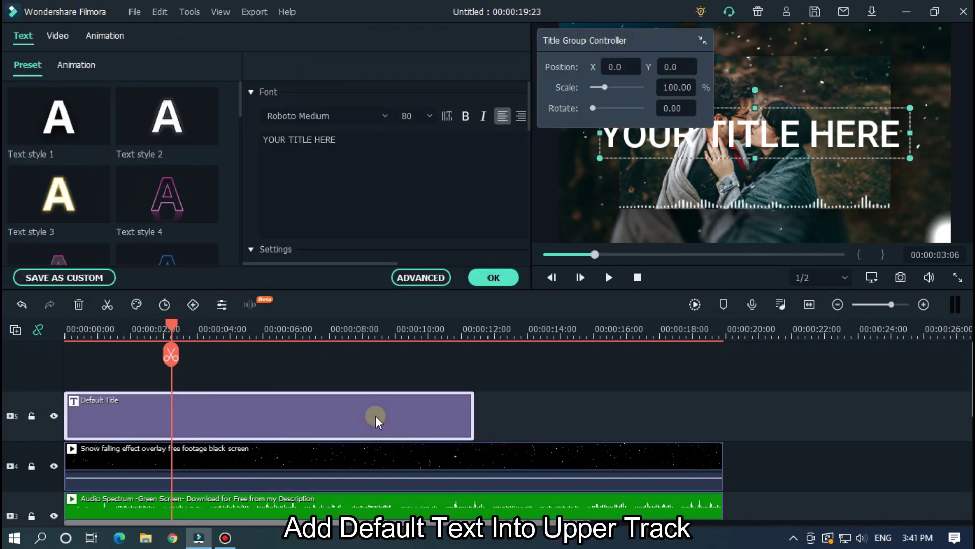
pyautogui.click(701, 40)
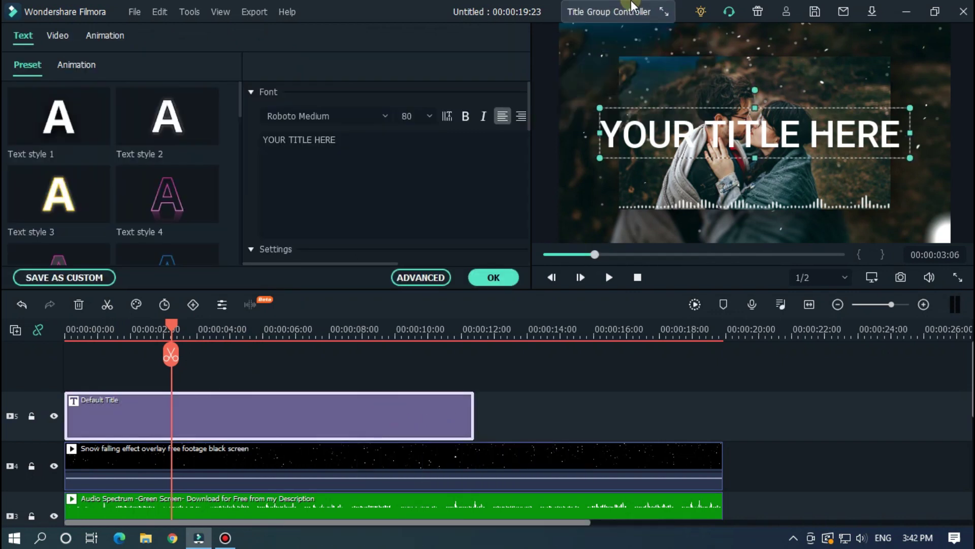
pyautogui.tripleClick(413, 139)
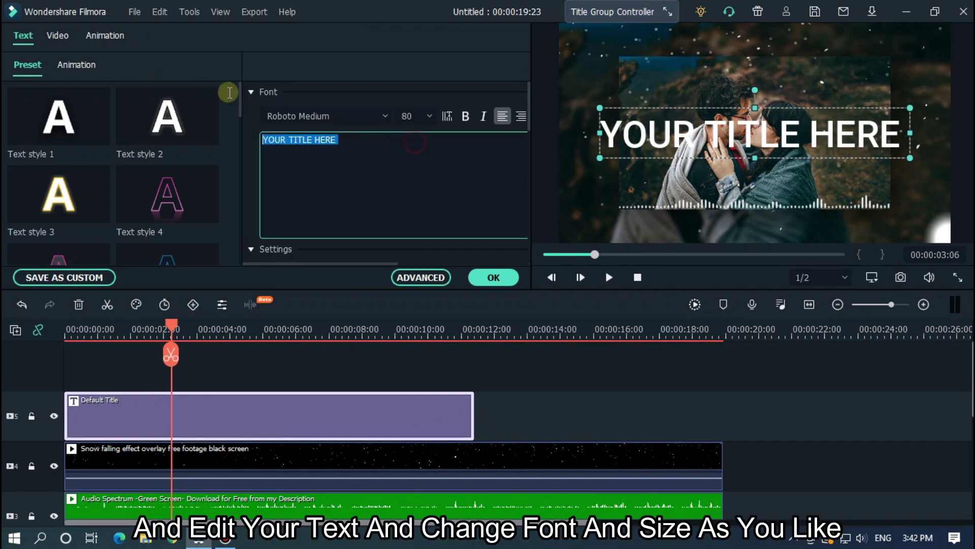
pyautogui.write('M')
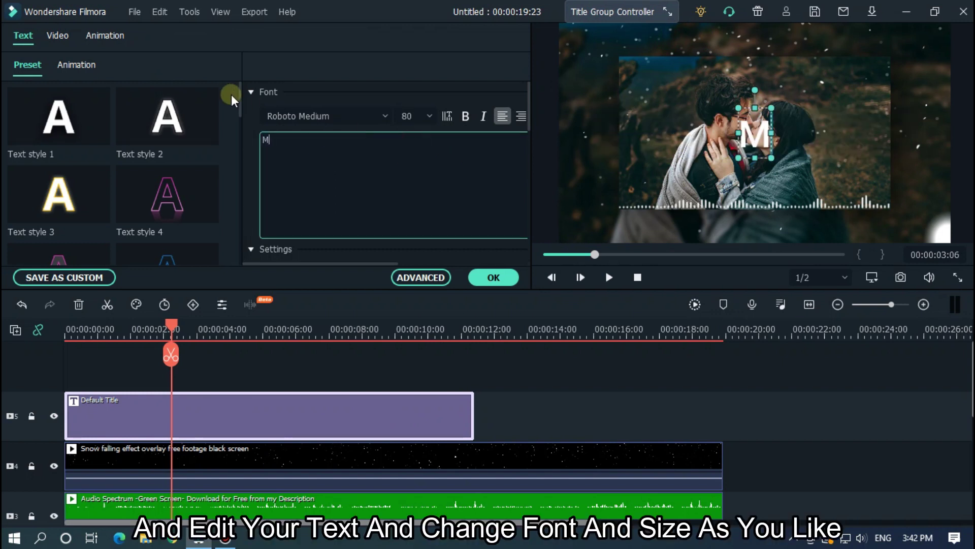
pyautogui.write('R MAHM')
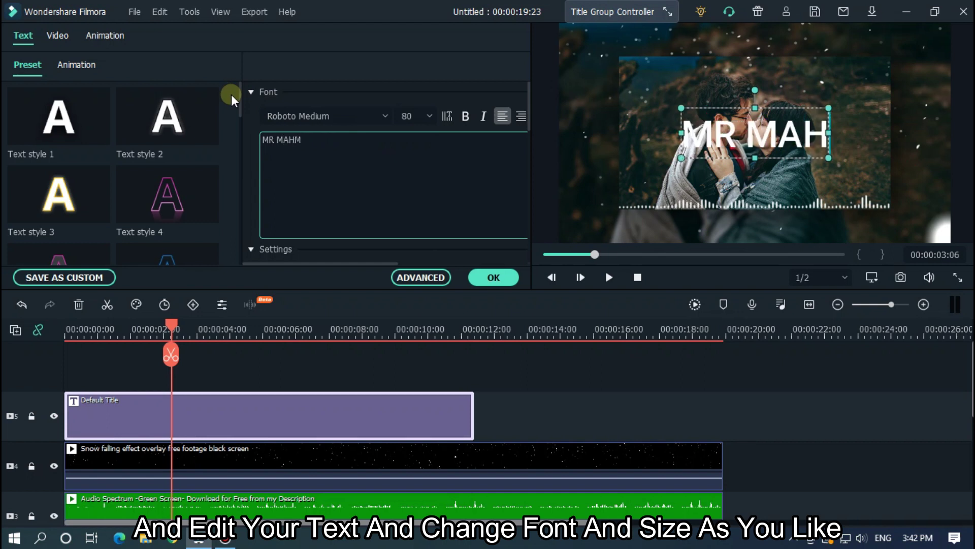
pyautogui.write('UD')
pyautogui.moveTo(315, 140); pyautogui.dragTo(264, 139)
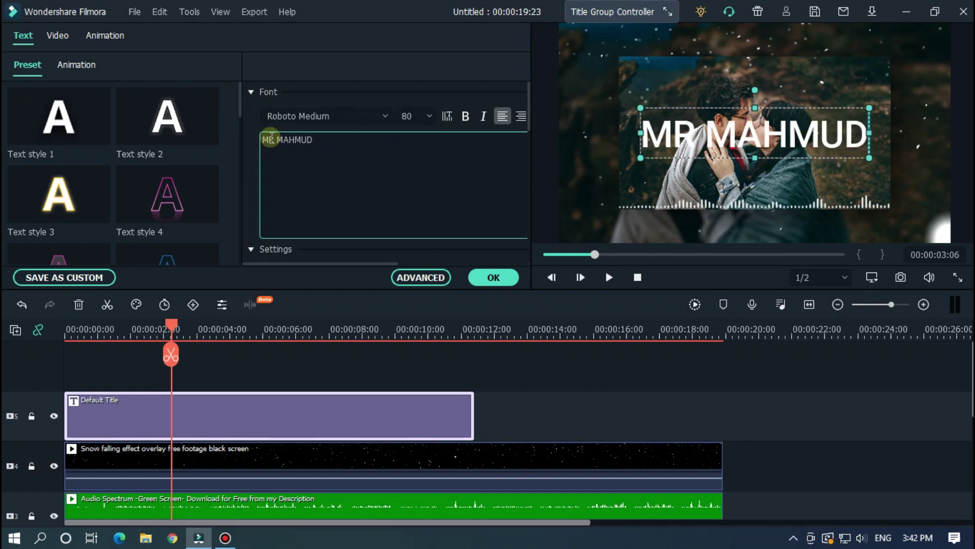
pyautogui.write('Mr Mahmud')
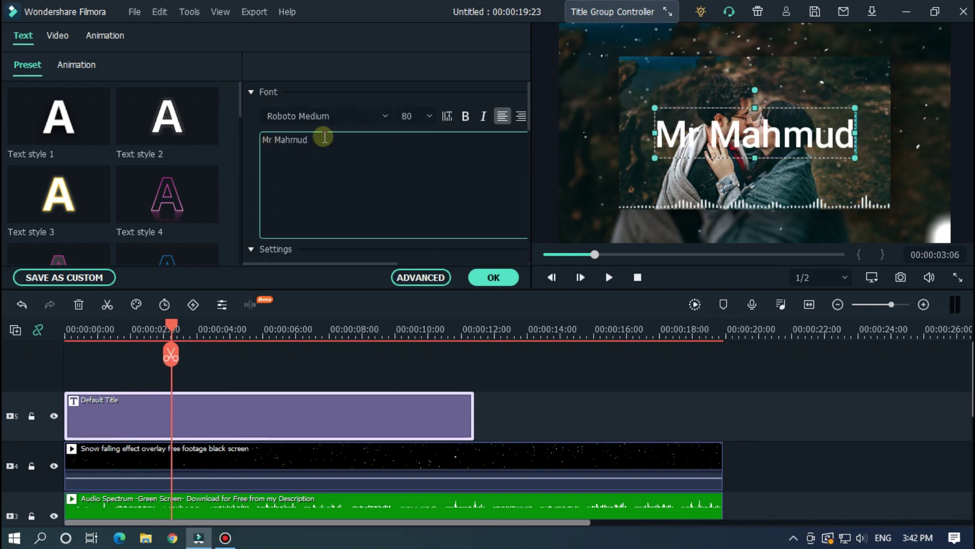
# - Set the title font to Sacramento at size 60
pyautogui.click(349, 114)
pyautogui.scroll(-4, 353, 115)
pyautogui.scroll(-3, 353, 114)
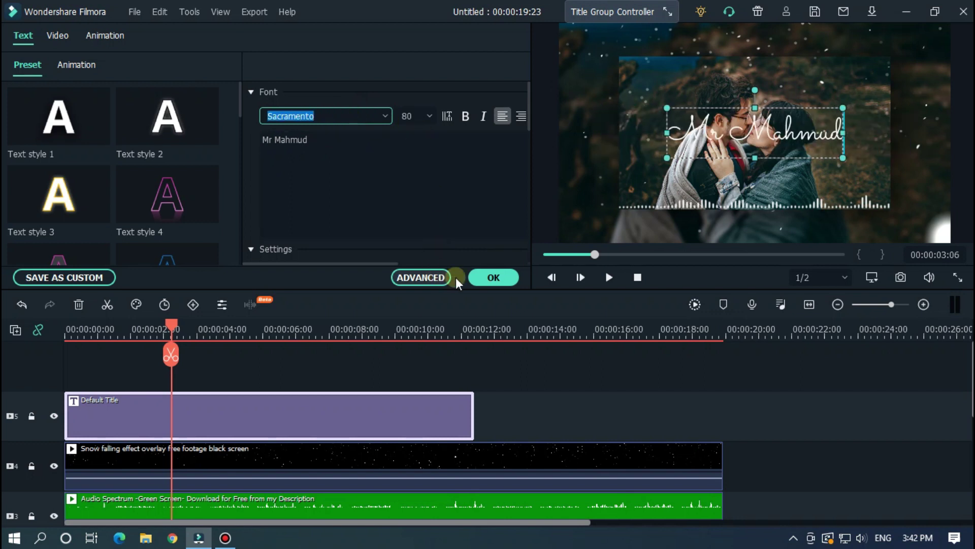
pyautogui.click(417, 114)
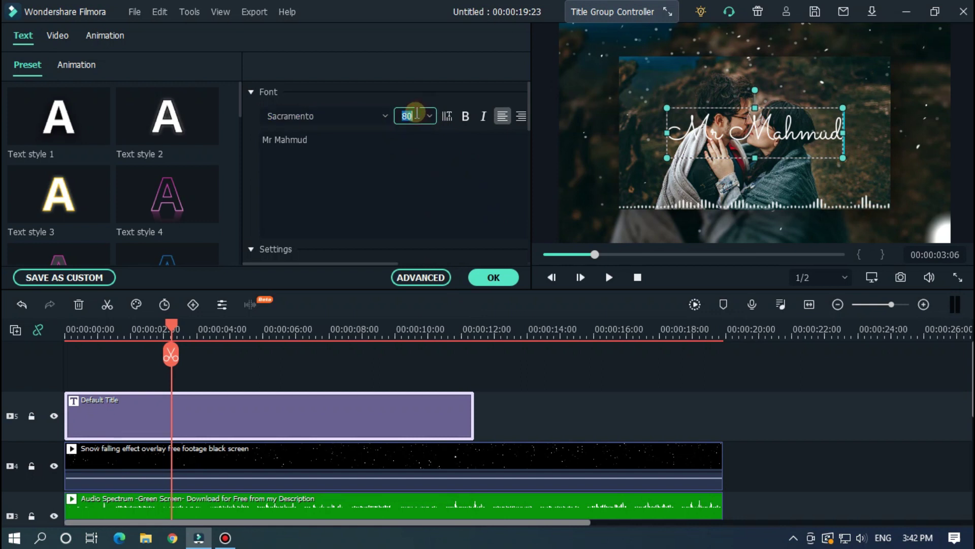
pyautogui.write('60')
pyautogui.press('Return')
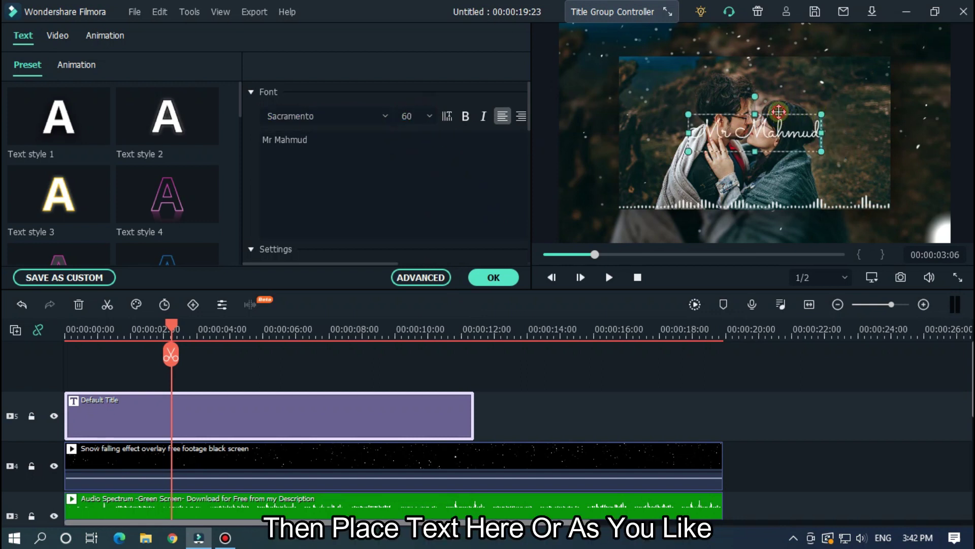
# - Move the name title up to the top edge of the video
pyautogui.moveTo(779, 112); pyautogui.dragTo(764, 39)
pyautogui.click(800, 358)
pyautogui.click(674, 473)
pyautogui.click(396, 407)
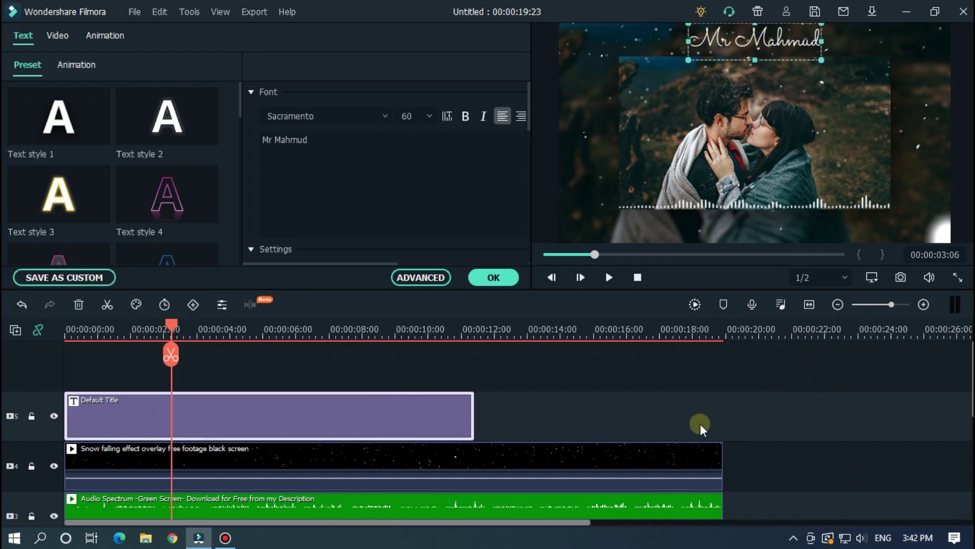
pyautogui.click(762, 427)
# - Move the name title down below the inset photo in the preview
pyautogui.press('space')
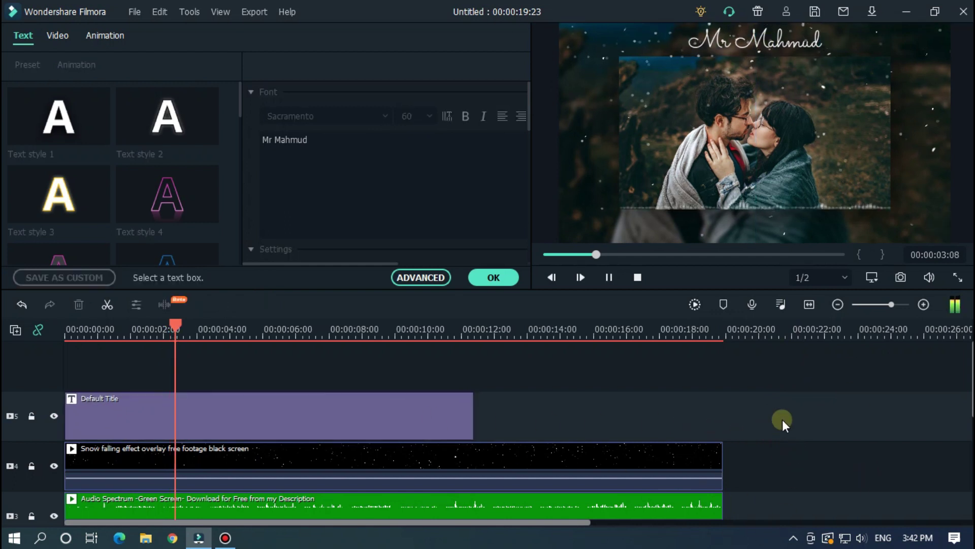
pyautogui.press('space')
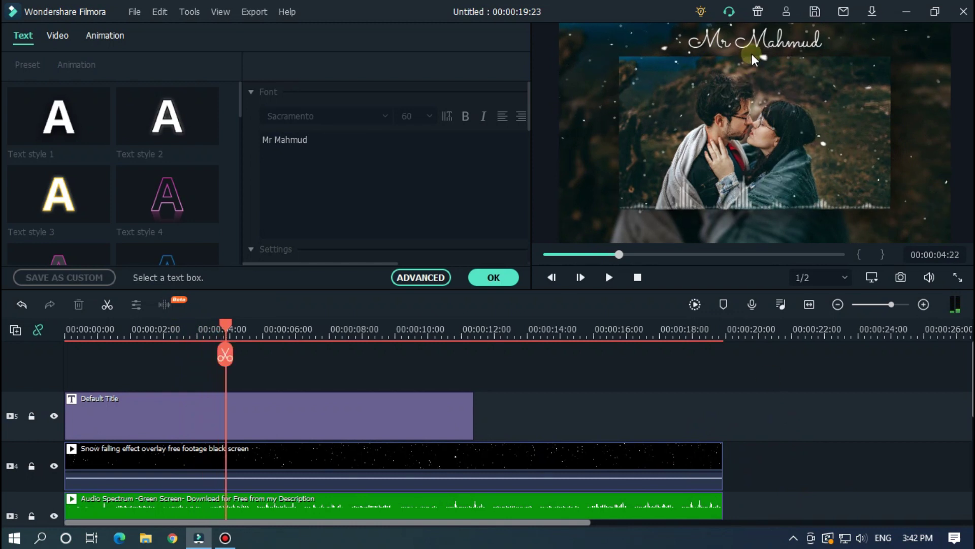
pyautogui.click(752, 54)
pyautogui.moveTo(752, 54); pyautogui.dragTo(752, 225)
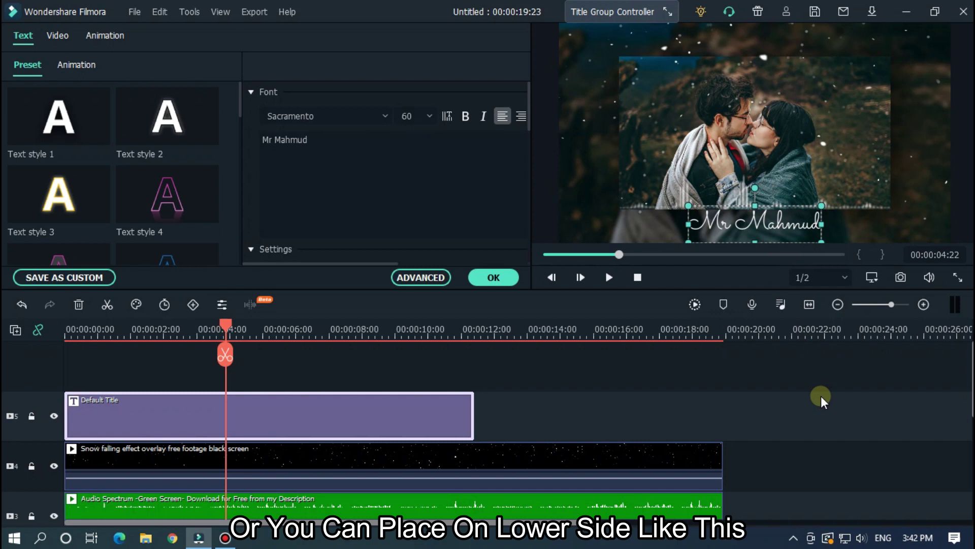
pyautogui.press('Down')
pyautogui.press('Down')
pyautogui.press('Down')
pyautogui.press('Down')
pyautogui.press('Down')
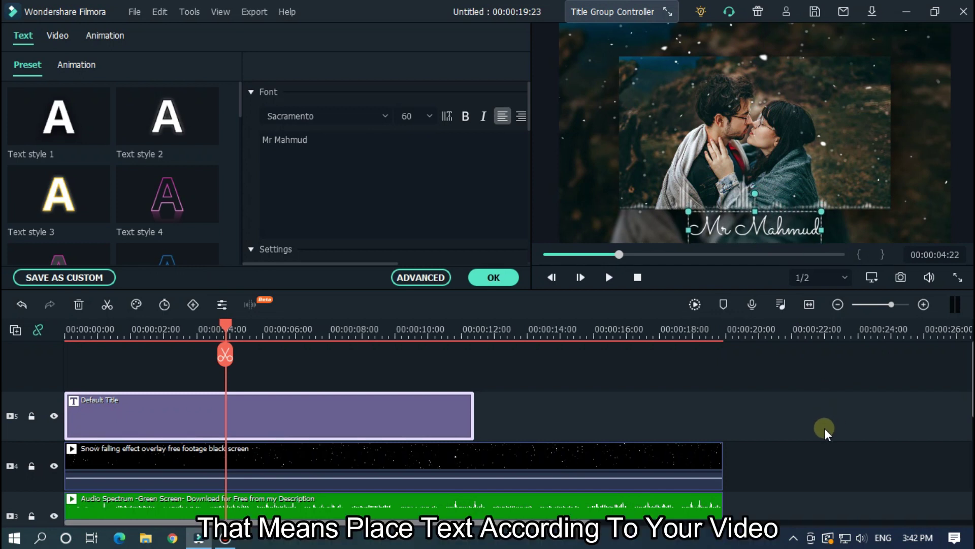
pyautogui.click(824, 428)
# - Browse other fonts for the title, keeping Sacramento
pyautogui.click(381, 429)
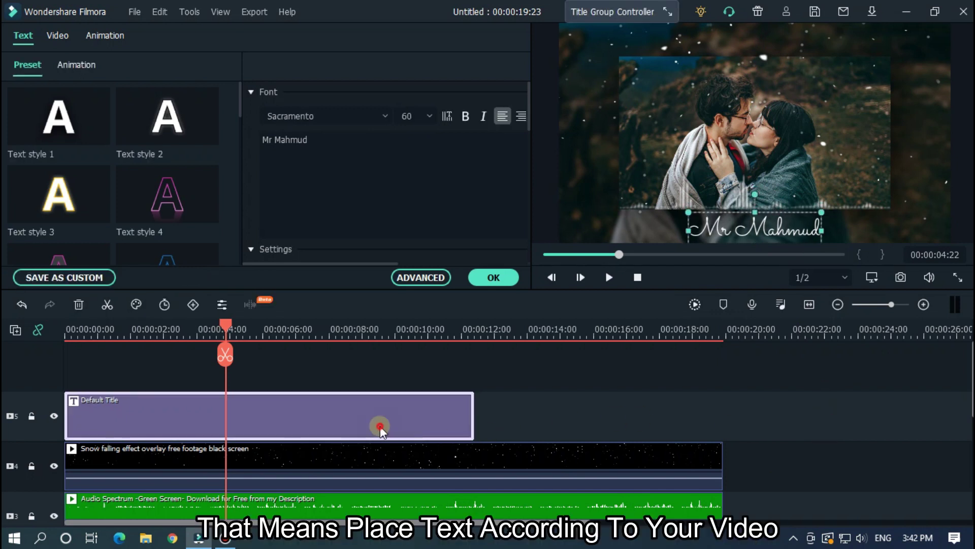
pyautogui.click(335, 112)
pyautogui.scroll(-2, 335, 110)
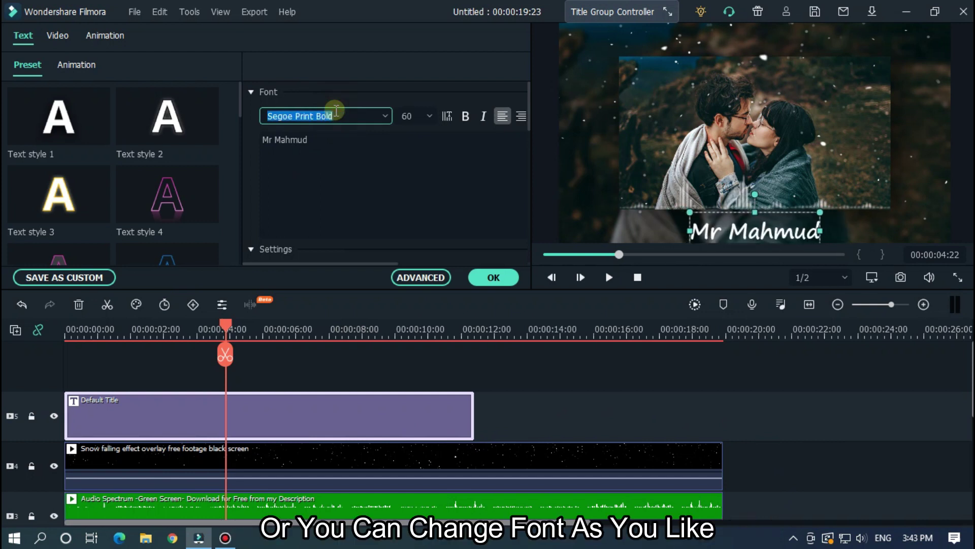
pyautogui.scroll(-1, 336, 109)
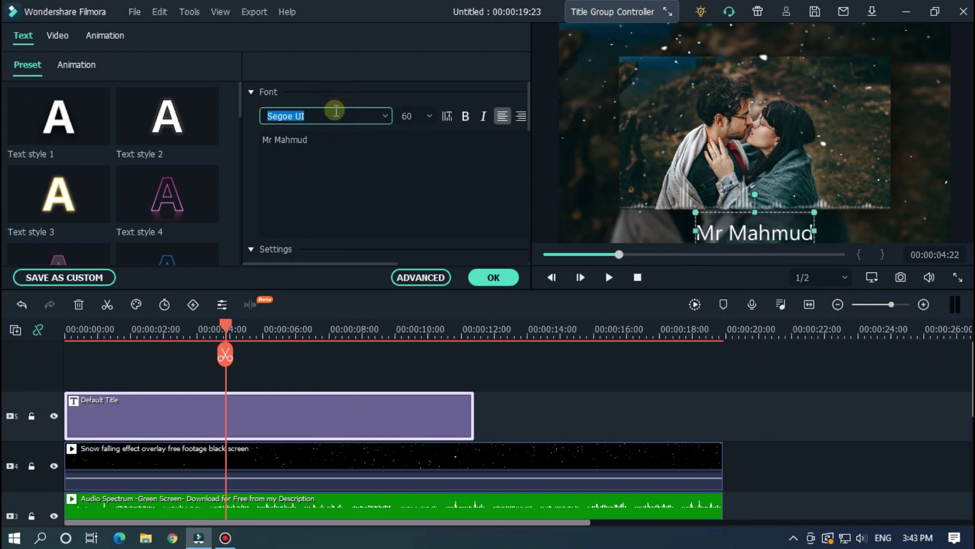
pyautogui.scroll(-1, 336, 111)
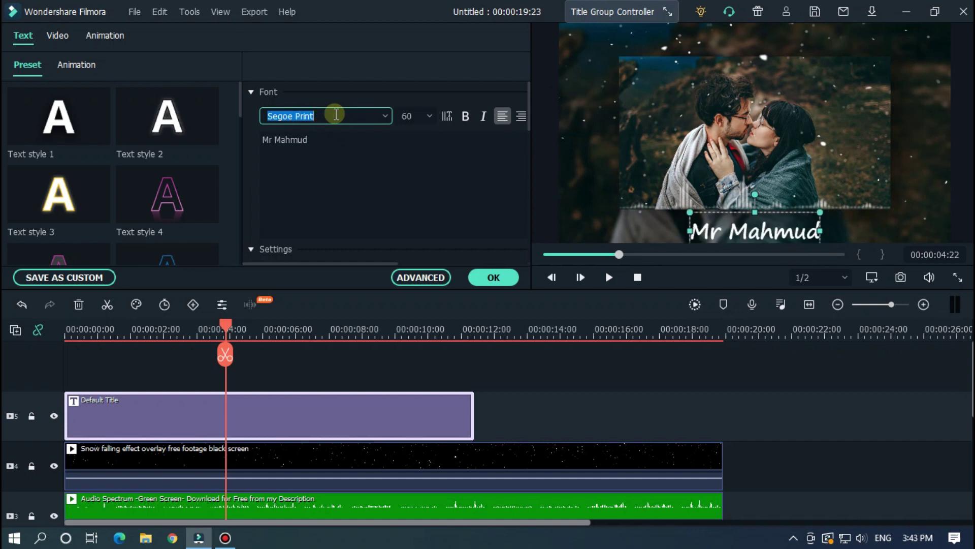
pyautogui.scroll(3, 336, 114)
pyautogui.click(525, 428)
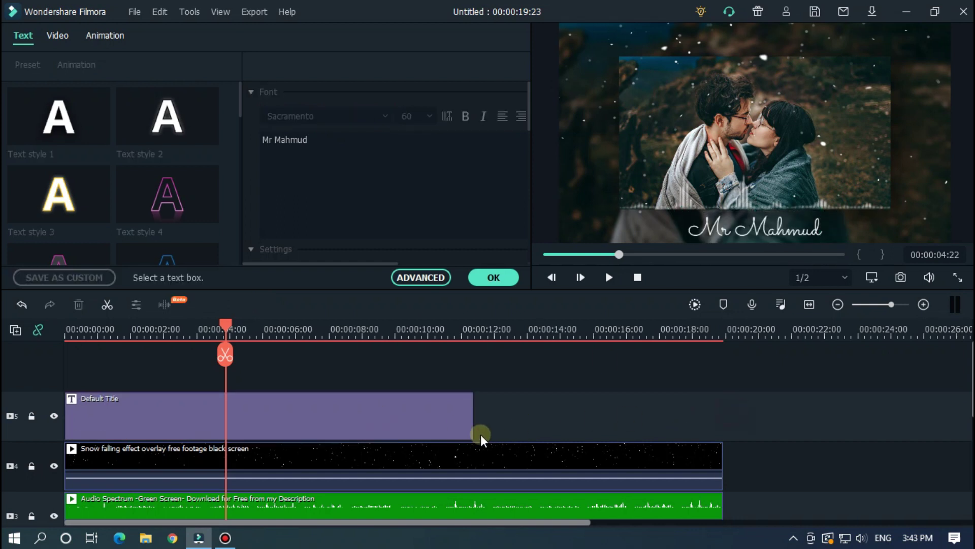
# - Extend the title clip to end at 00:00:19:23 and play from the start
pyautogui.click(459, 409)
pyautogui.moveTo(472, 401); pyautogui.dragTo(723, 391)
pyautogui.moveTo(570, 254); pyautogui.dragTo(543, 255)
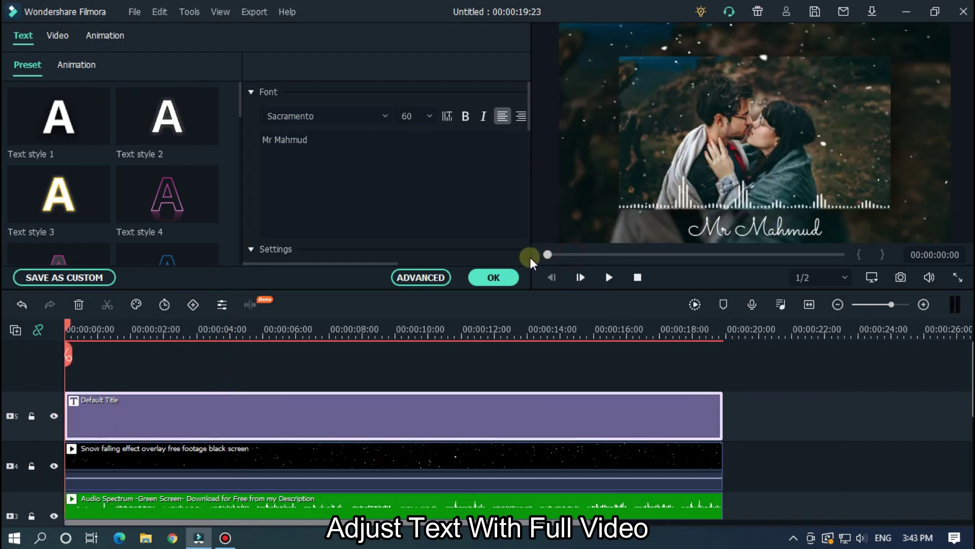
pyautogui.click(846, 418)
pyautogui.press('space')
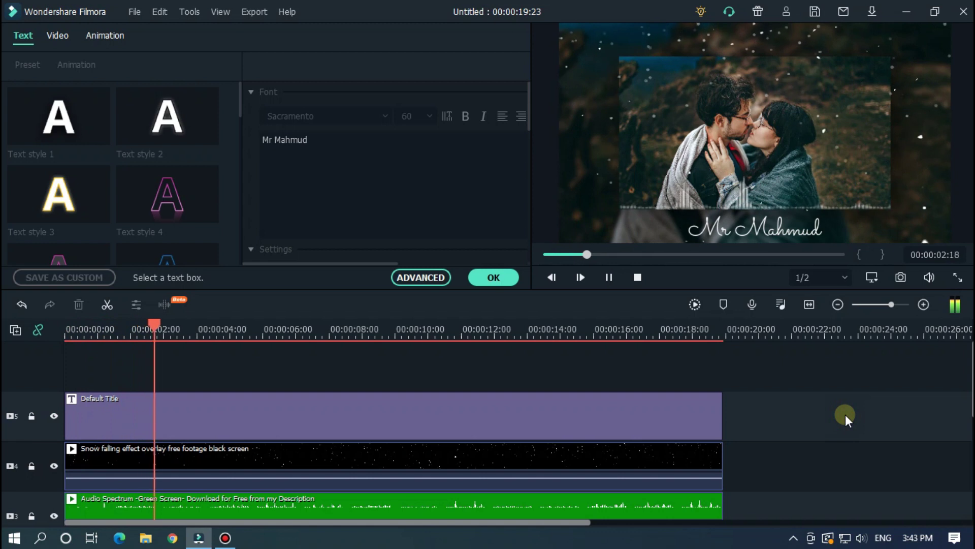
# - Give the title a Type Writer animation spanning most of the clip, then split it at the playhead
pyautogui.click(437, 420)
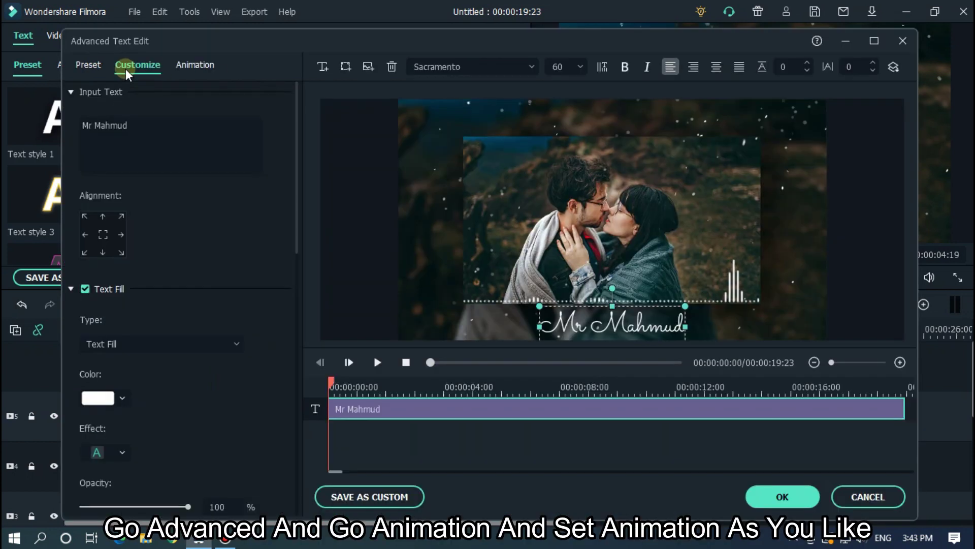
pyautogui.click(192, 67)
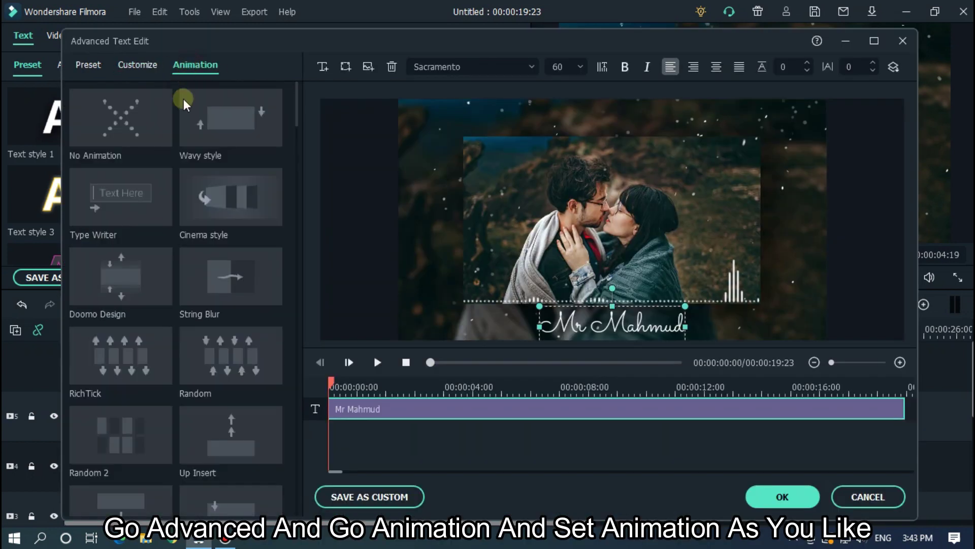
pyautogui.click(114, 217)
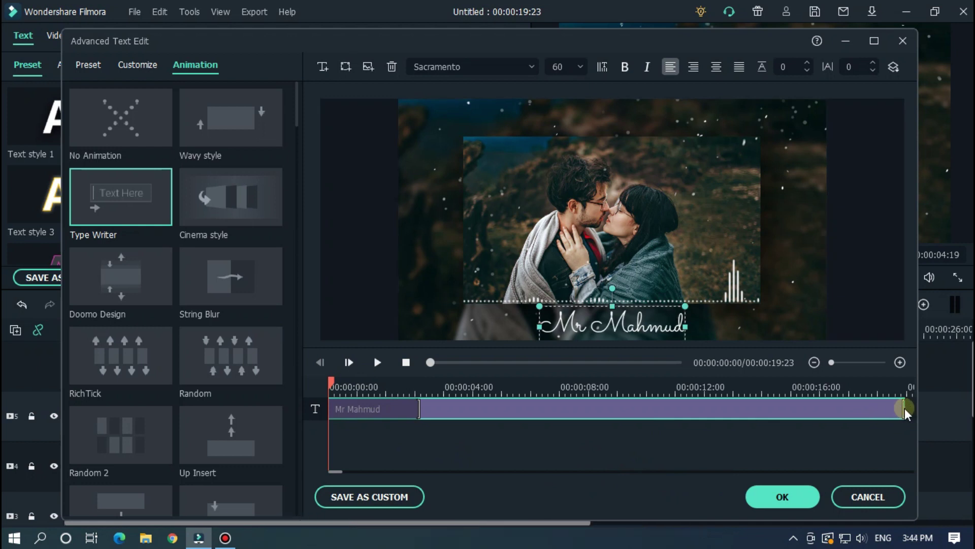
pyautogui.moveTo(905, 408); pyautogui.dragTo(775, 414)
pyautogui.click(419, 414)
pyautogui.moveTo(415, 407); pyautogui.dragTo(438, 408)
pyautogui.click(781, 496)
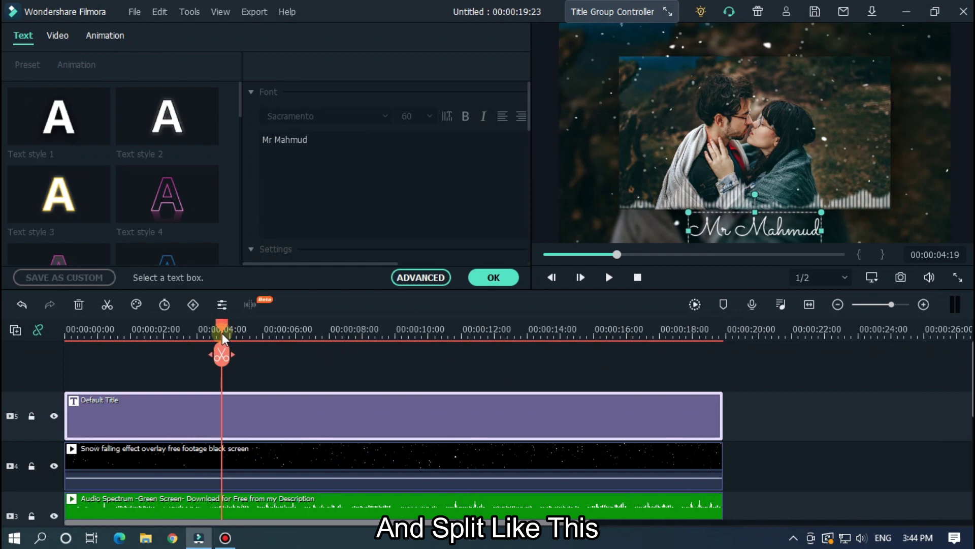
pyautogui.moveTo(224, 338); pyautogui.dragTo(548, 354)
pyautogui.click(219, 354)
# - Split the title at 00:00:09:13 and 00:00:14:17, then play the video from the start
pyautogui.click(381, 355)
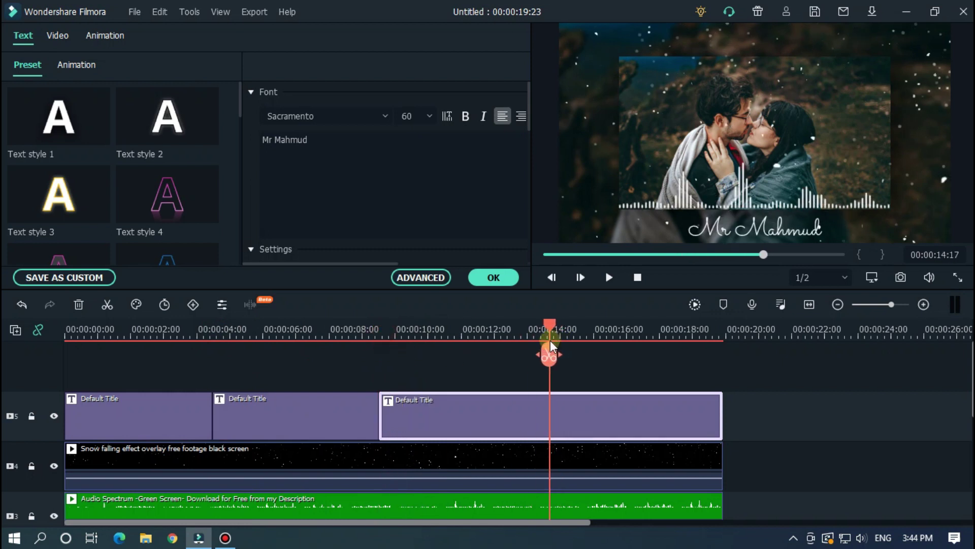
pyautogui.click(550, 355)
pyautogui.moveTo(562, 254); pyautogui.dragTo(545, 254)
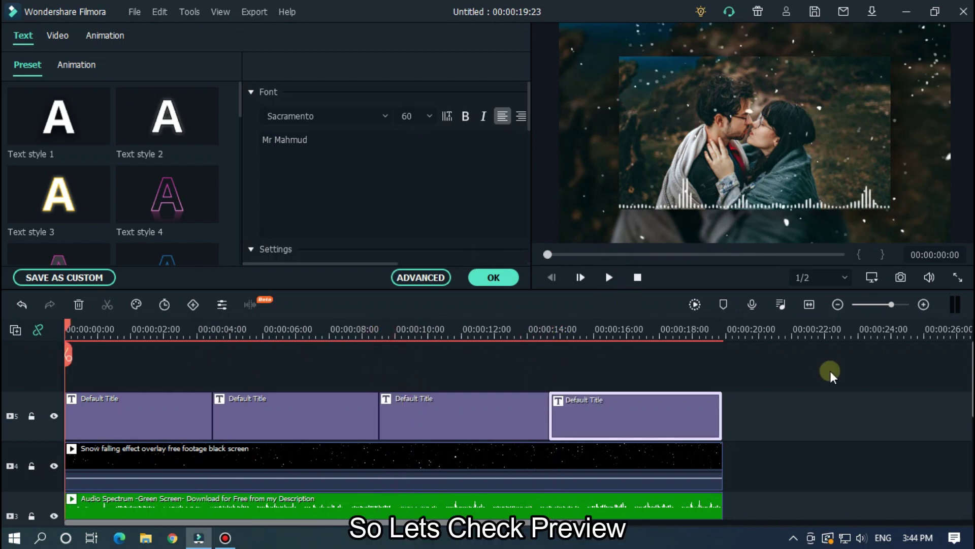
pyautogui.click(837, 385)
pyautogui.press('space')
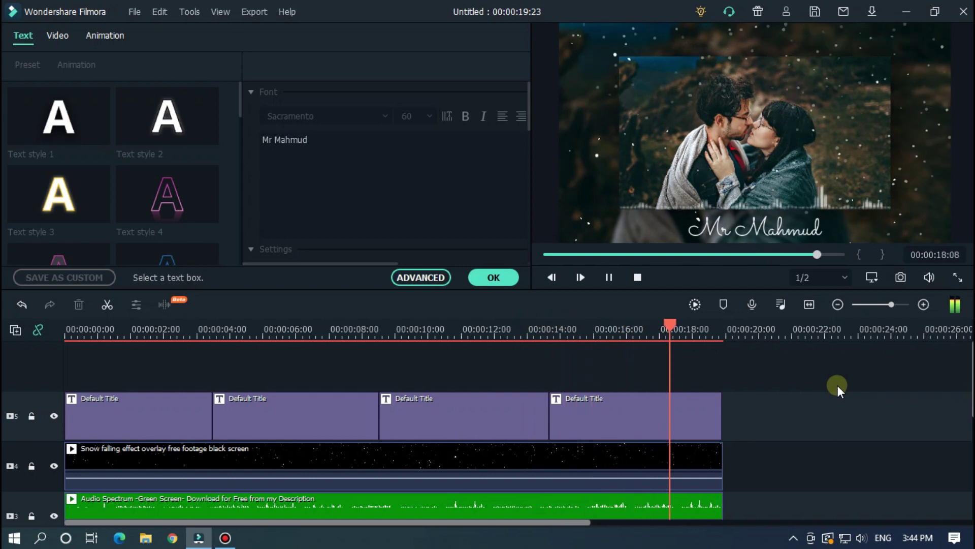
# - Open the MP4 export settings and rename the output file to 'Status Video'
pyautogui.click(496, 277)
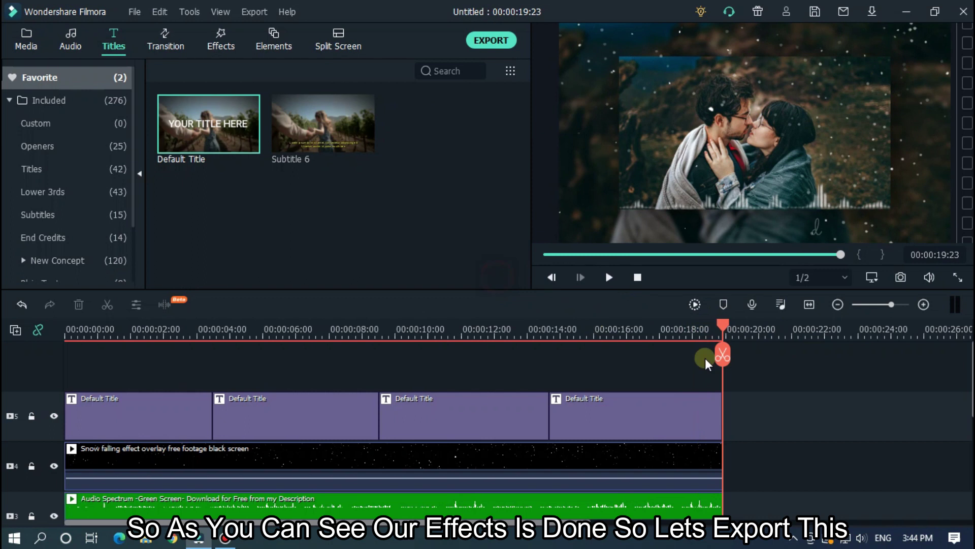
pyautogui.scroll(-1, 800, 400)
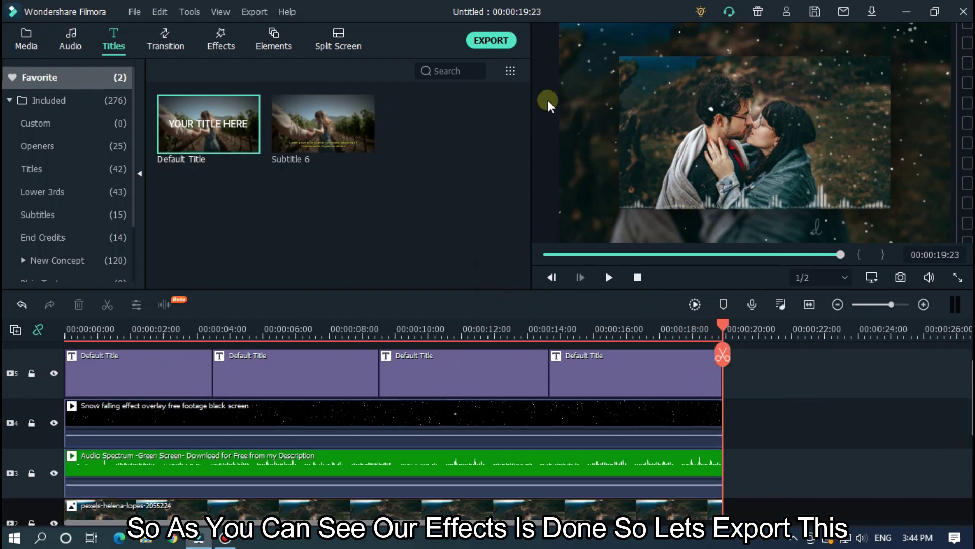
pyautogui.click(492, 40)
pyautogui.moveTo(584, 105); pyautogui.dragTo(480, 105)
pyautogui.write('Status')
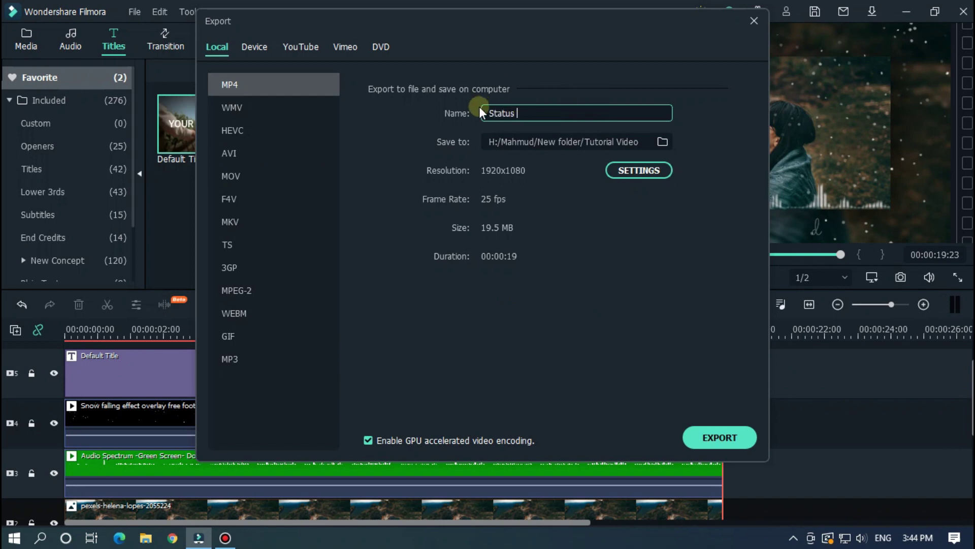